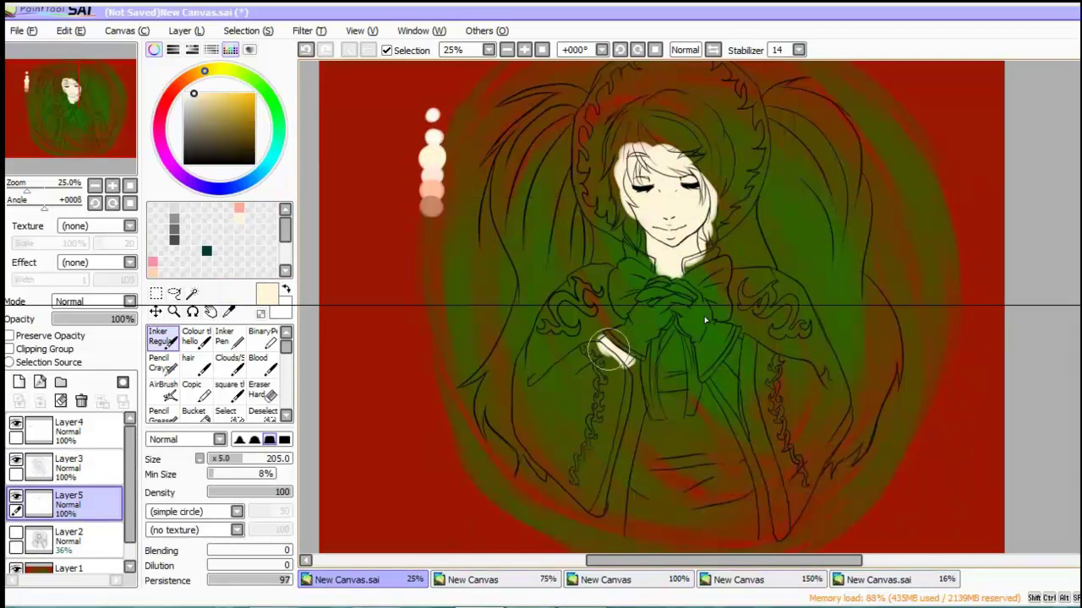
Step: Finish the skin base on both wrists and recolor all the skin on Layer5 pale pink with its opacity preserved
click(10, 335)
drag(604, 431, 630, 452)
drag(727, 427, 765, 448)
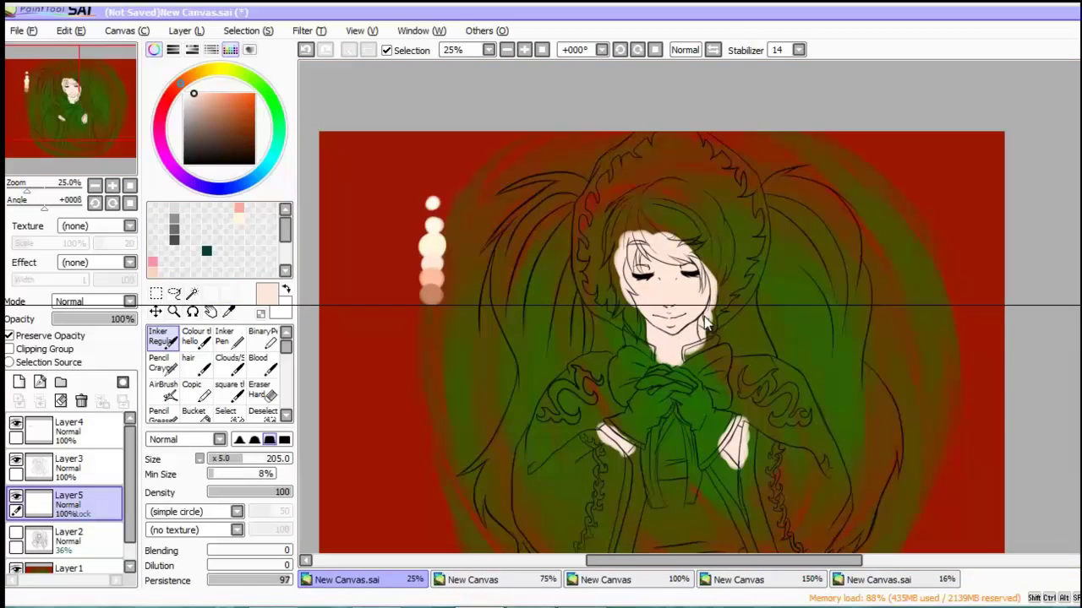
Step: Paint soft peach shading on the face, neck and both wrists along the line art
scroll(668, 279, up, 4)
drag(515, 198, 727, 232)
drag(744, 287, 706, 319)
mouse_move(763, 369)
mouse_down()
mouse_move(621, 397)
mouse_move(507, 253)
mouse_move(565, 425)
mouse_move(475, 206)
mouse_up()
scroll(474, 205, down, 3)
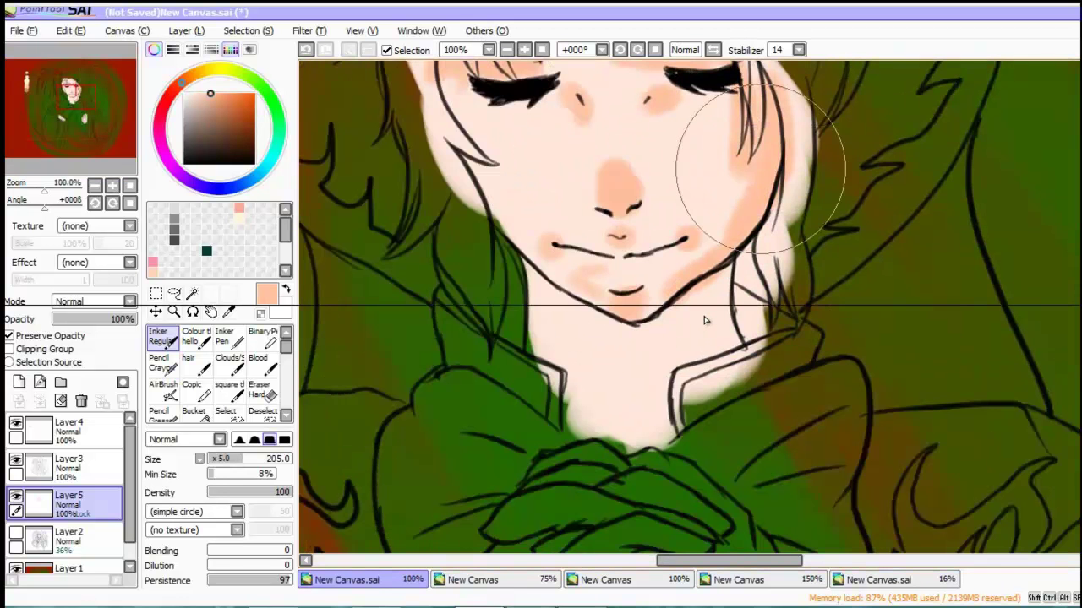
mouse_move(744, 169)
mouse_down()
mouse_move(685, 317)
mouse_move(519, 266)
mouse_up()
scroll(771, 252, up, 2)
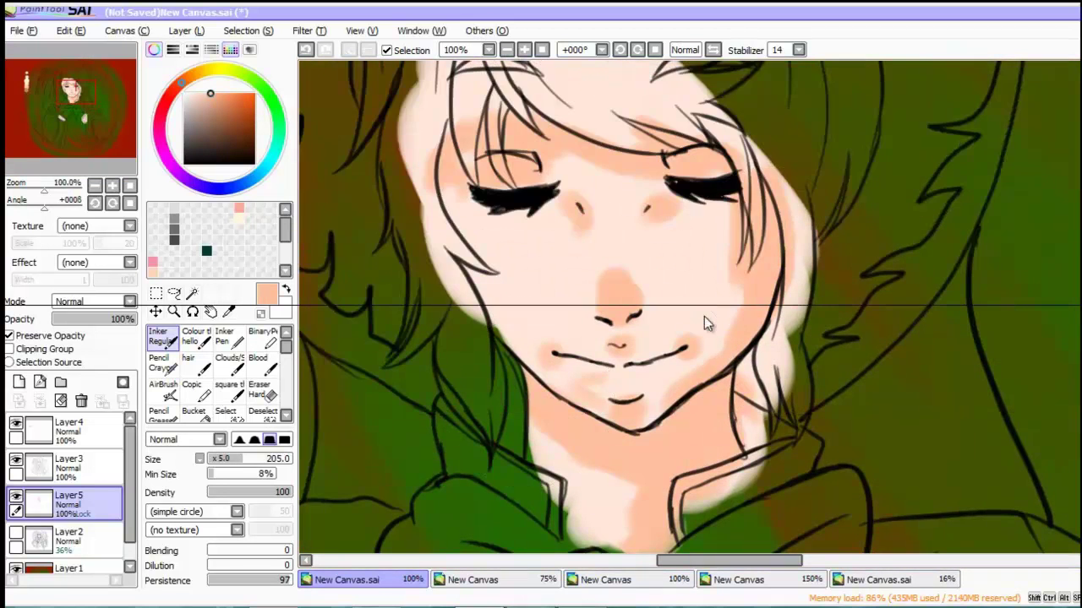
scroll(706, 321, down, 3)
scroll(707, 323, down, 1)
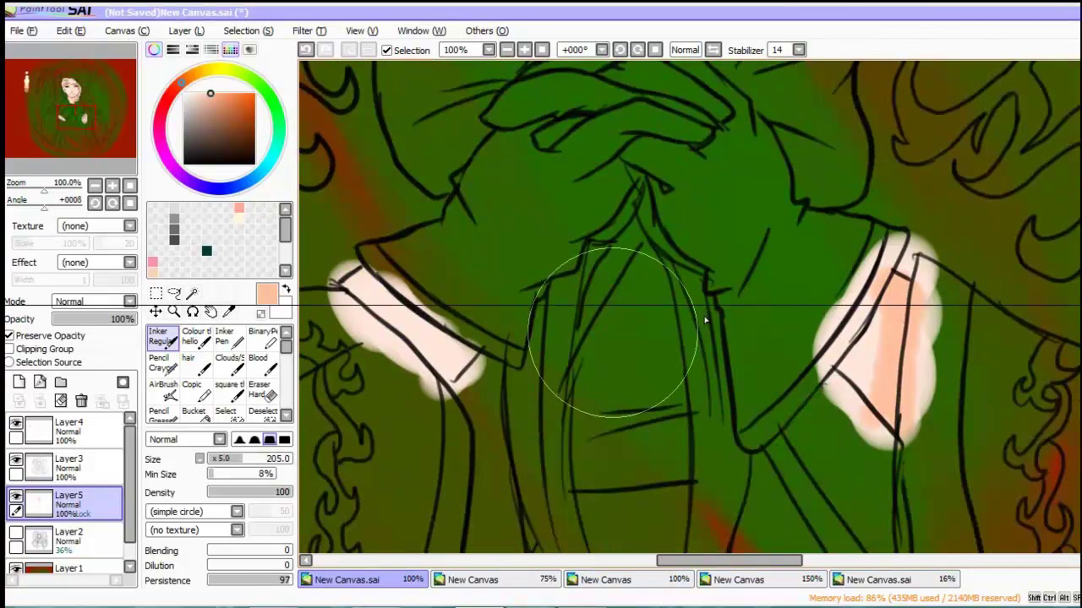
Step: Add darker brown shadows under the bangs, around the eyes, nose, mouth and neck, and on the wrists
scroll(704, 321, up, 5)
scroll(705, 320, down, 2)
mouse_move(592, 190)
mouse_down()
mouse_move(600, 229)
mouse_move(802, 207)
mouse_up()
drag(540, 186, 541, 279)
drag(702, 346, 714, 380)
drag(701, 456, 739, 477)
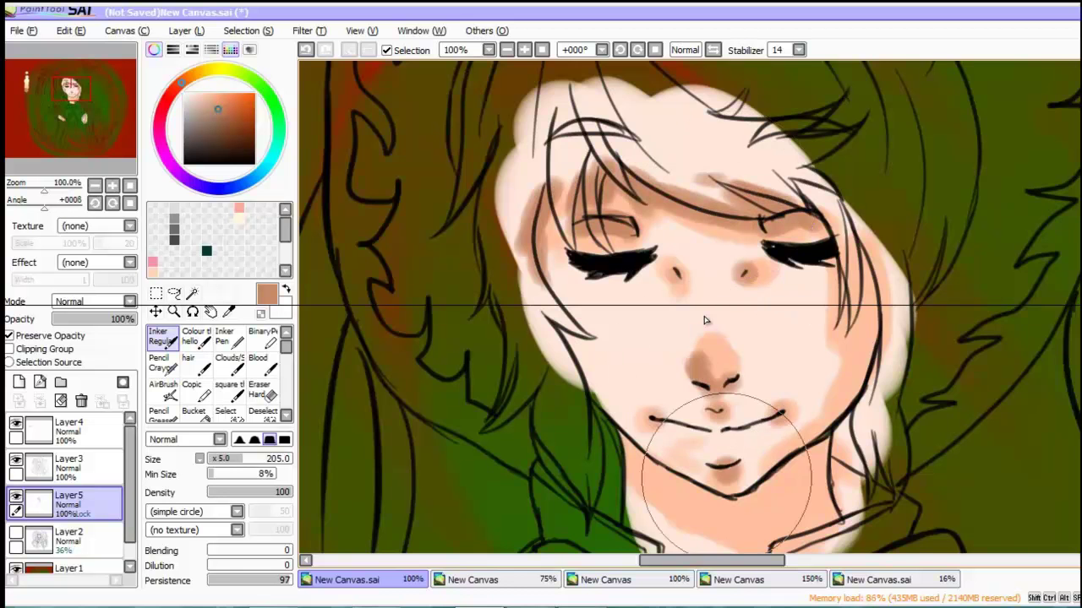
drag(676, 490, 862, 511)
scroll(706, 320, down, 2)
drag(625, 279, 826, 347)
scroll(706, 321, down, 3)
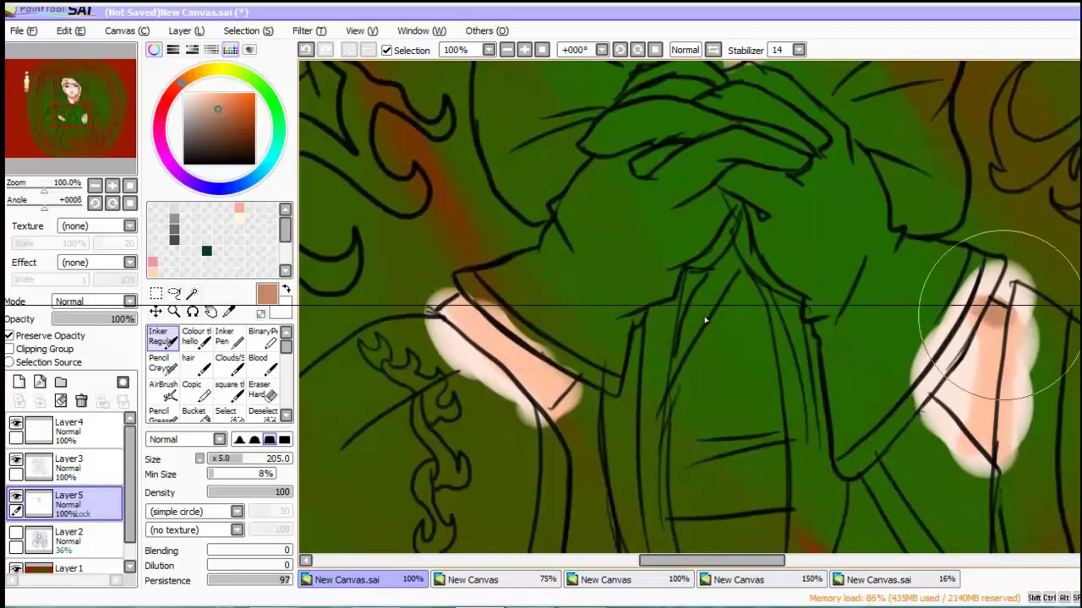
Step: Sample peach to tint the face's outer edge, and add cream highlights to the cheeks and nose
scroll(704, 318, up, 5)
key(alt)
alt+click(708, 310)
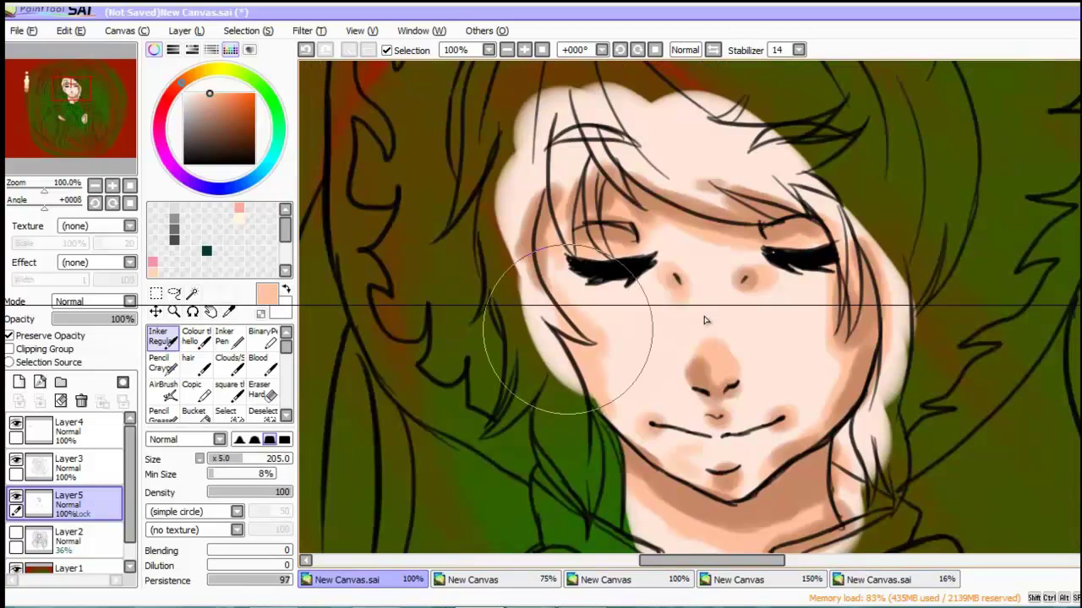
scroll(705, 319, up, 4)
scroll(705, 318, down, 4)
drag(626, 342, 632, 380)
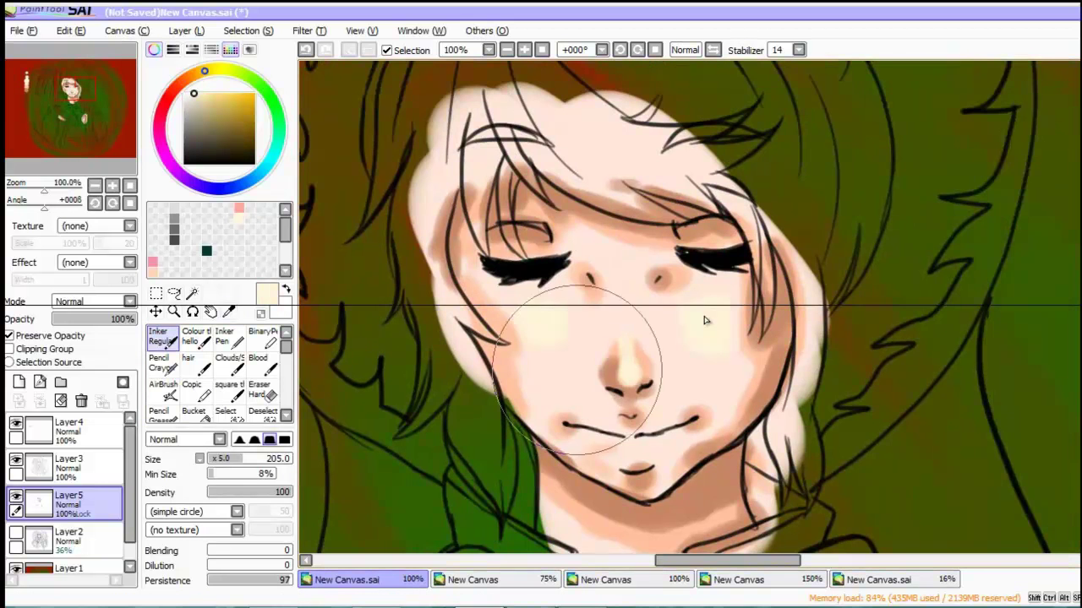
scroll(706, 321, left, 10)
scroll(707, 324, right, 10)
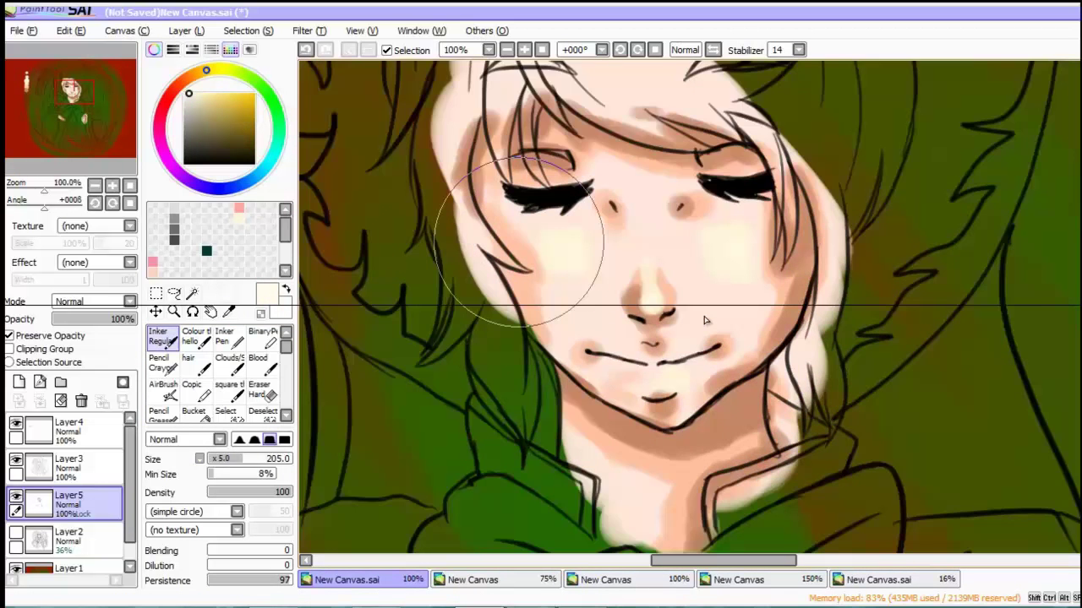
Step: Smooth the skin shading on the face, neck and wrists with the Blend brush
key(b)
mouse_move(676, 319)
mouse_down()
mouse_move(714, 355)
mouse_move(543, 386)
mouse_move(592, 321)
mouse_up()
mouse_move(545, 258)
mouse_down()
mouse_move(560, 242)
mouse_move(683, 208)
mouse_move(735, 169)
mouse_move(750, 316)
mouse_move(701, 259)
mouse_up()
scroll(706, 320, up, 2)
scroll(705, 319, down, 5)
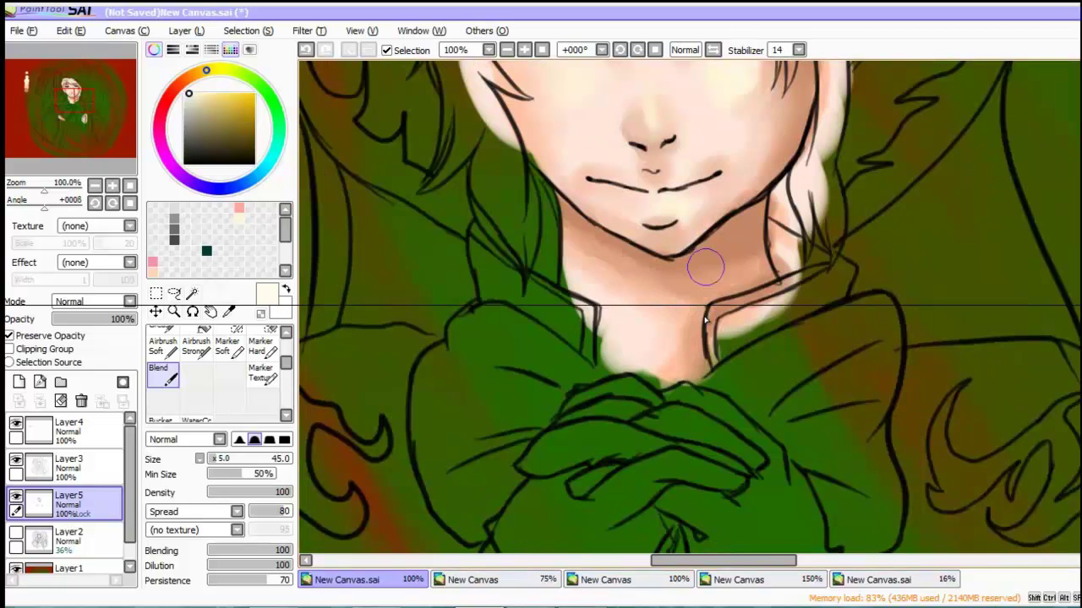
scroll(705, 319, down, 4)
scroll(705, 319, down, 3)
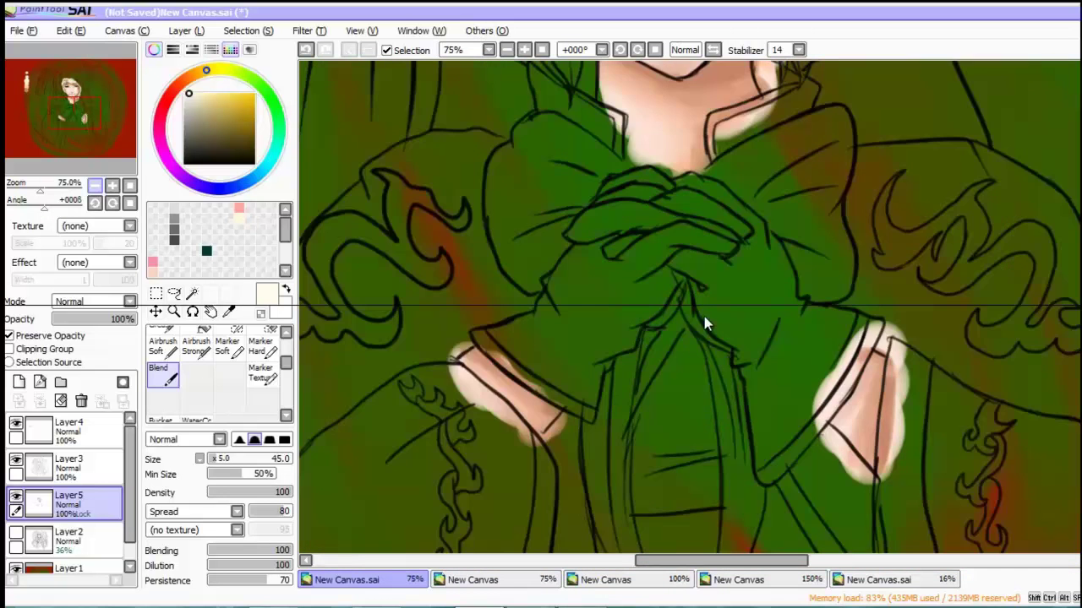
Step: Paint a column of red palette swatches on Layer4 beside the figure, ranging from pale pink to very dark maroon
key(e)
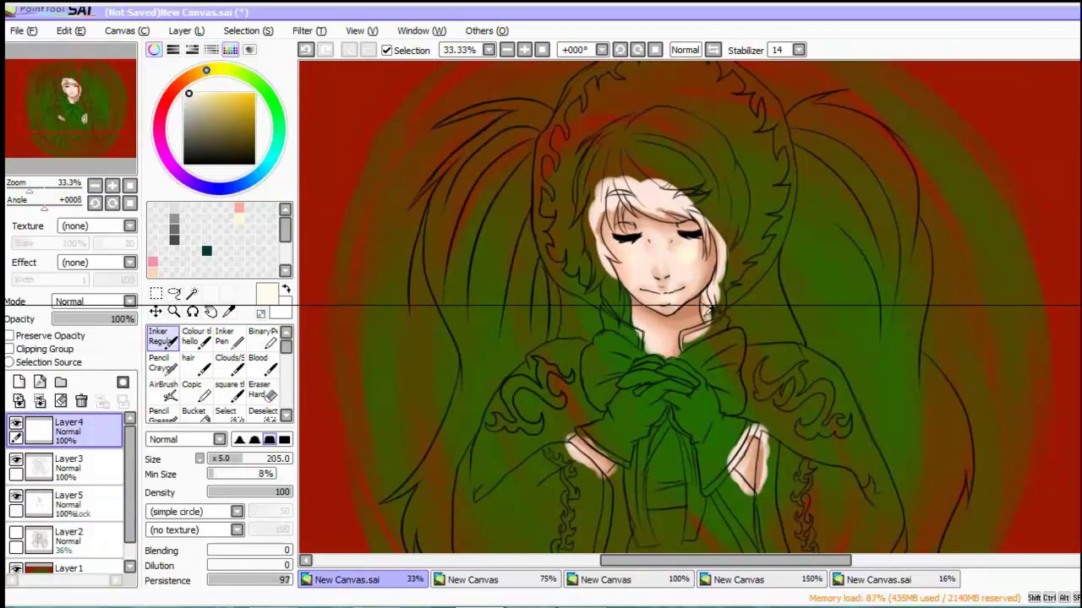
key(n)
drag(382, 245, 453, 246)
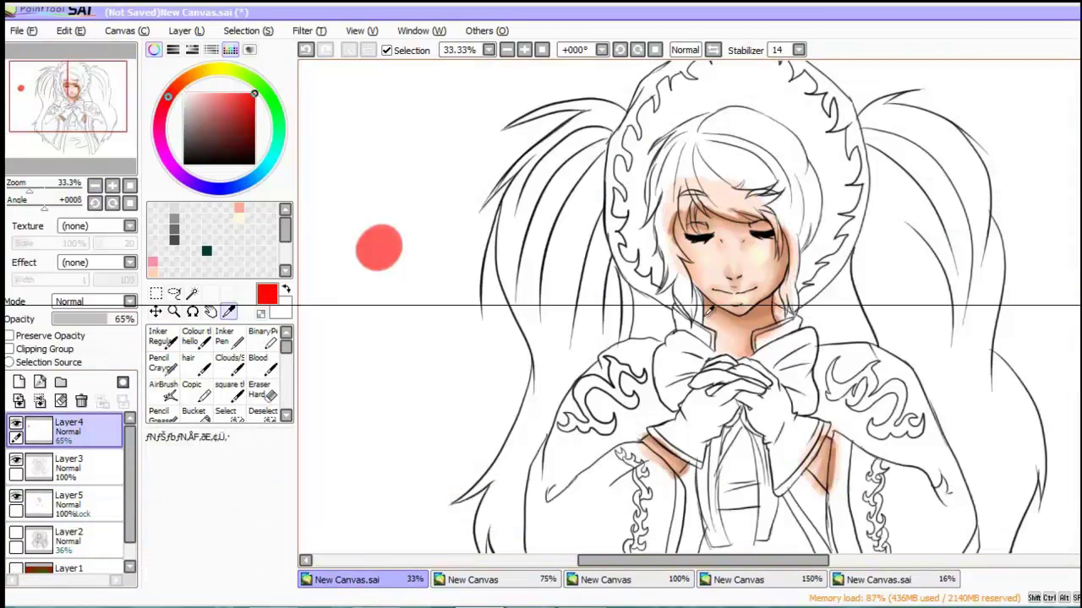
click(385, 217)
click(85, 319)
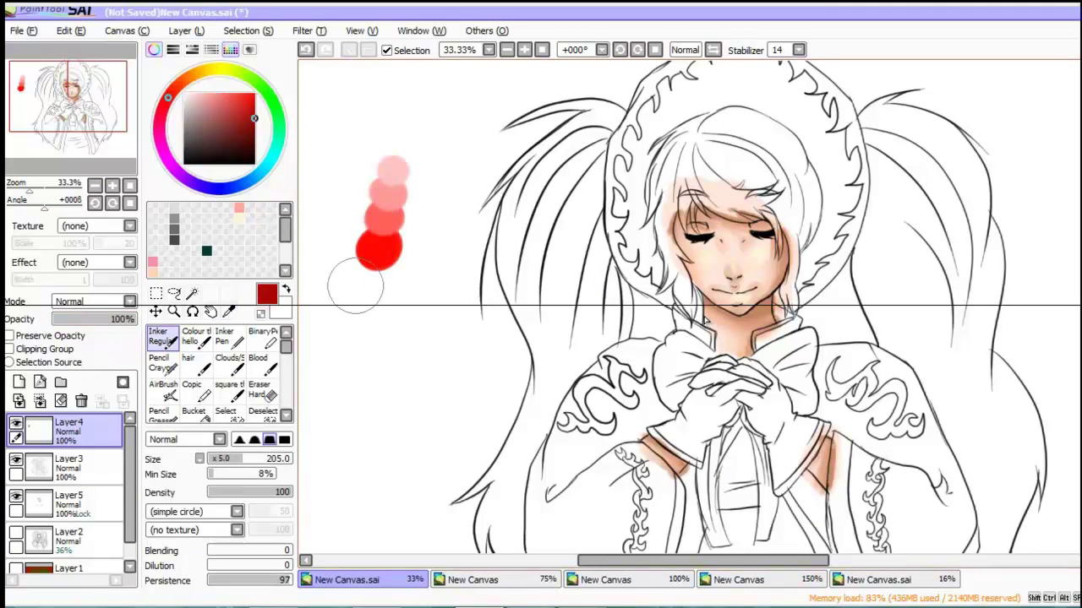
click(367, 278)
click(362, 301)
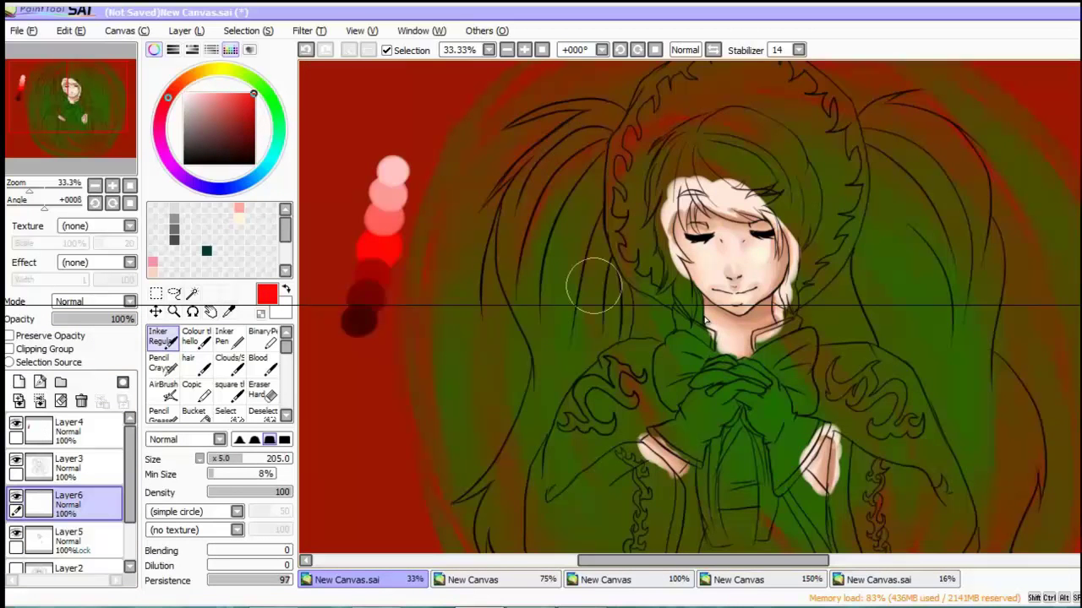
Step: Block in the hood lining, hair, cape and dress in bright red on Layer6, and preserve the layer's opacity
mouse_move(748, 142)
mouse_down()
mouse_move(866, 300)
mouse_move(824, 355)
mouse_up()
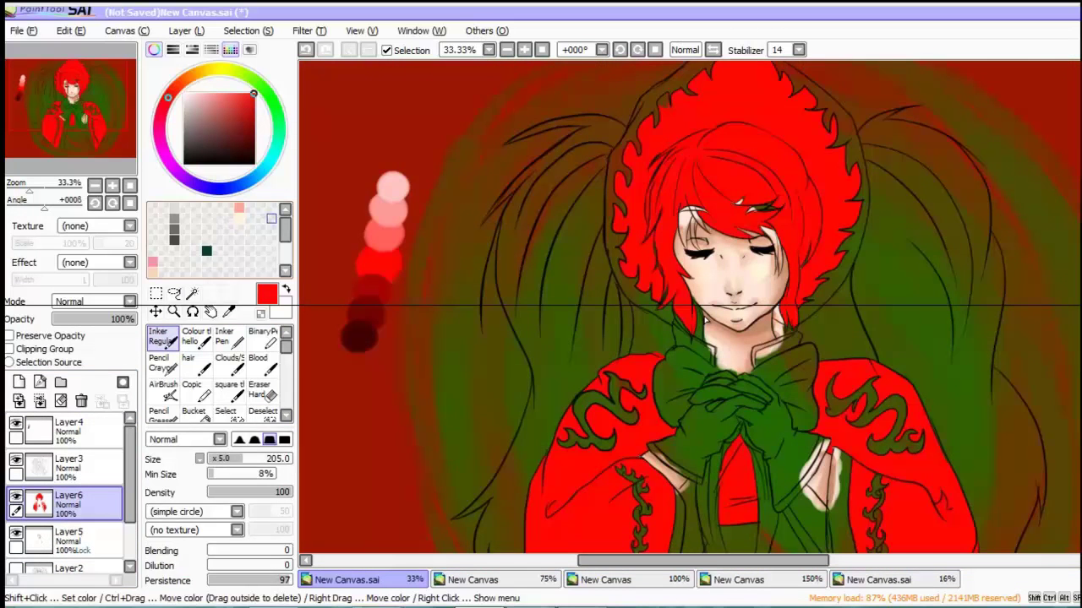
mouse_move(682, 452)
mouse_down()
mouse_move(824, 407)
mouse_move(752, 325)
mouse_move(734, 415)
mouse_move(705, 333)
mouse_up()
scroll(706, 321, up, 5)
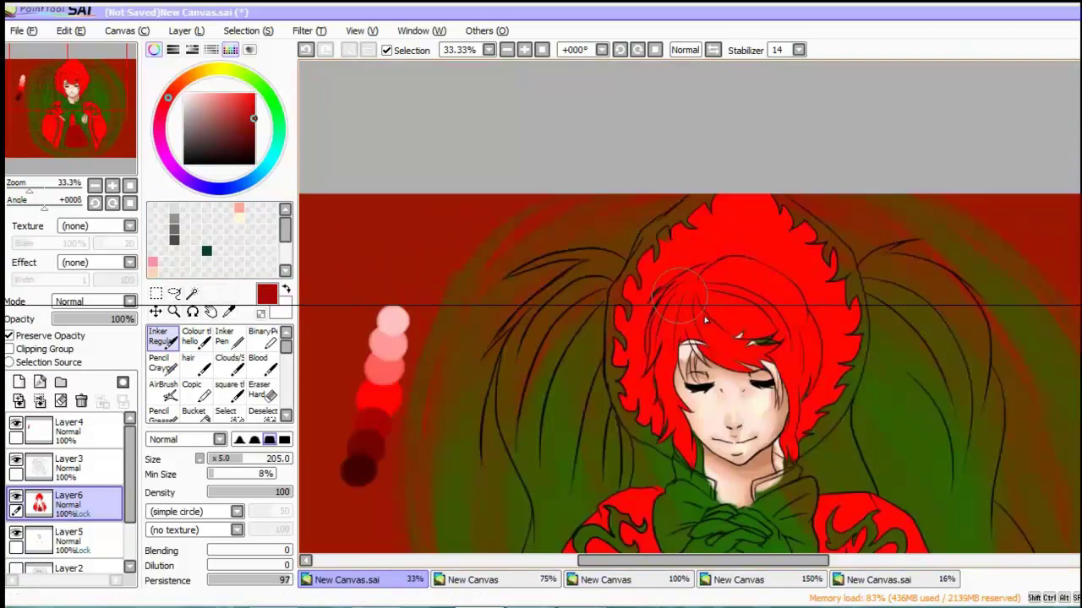
click(8, 335)
Step: Paint dark red shadows along the hood lining, cape folds, sleeves and dress
mouse_move(655, 427)
mouse_down()
mouse_move(701, 253)
mouse_move(803, 270)
mouse_move(667, 389)
mouse_up()
scroll(705, 321, down, 5)
mouse_move(625, 355)
mouse_down()
mouse_move(608, 254)
mouse_move(536, 309)
mouse_move(583, 507)
mouse_up()
scroll(862, 283, right, 3)
mouse_move(863, 283)
mouse_down()
mouse_move(878, 372)
mouse_move(836, 541)
mouse_move(853, 405)
mouse_move(760, 254)
mouse_up()
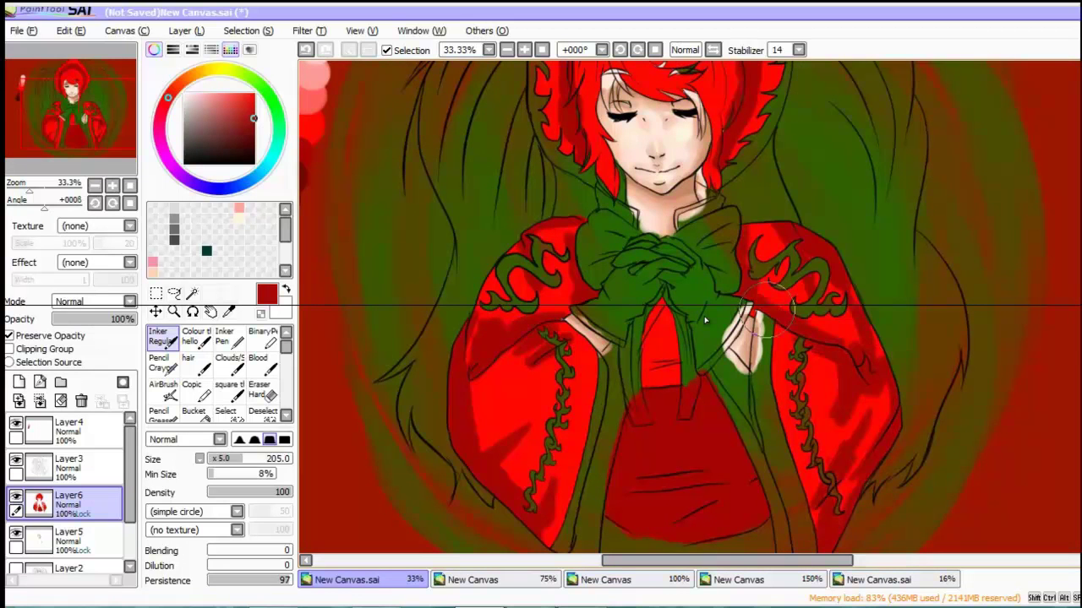
scroll(705, 320, up, 3)
drag(845, 152, 731, 275)
Step: Deepen the folds of the sleeves and dress with darker maroon shadows sampled from the artwork
scroll(731, 289, down, 4)
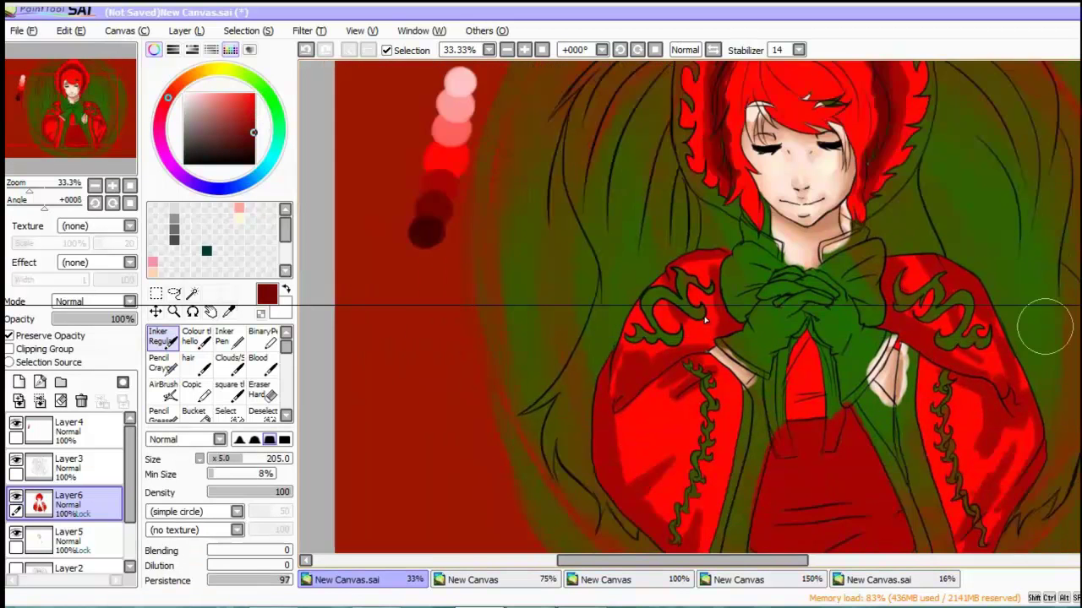
scroll(1048, 368, down, 1)
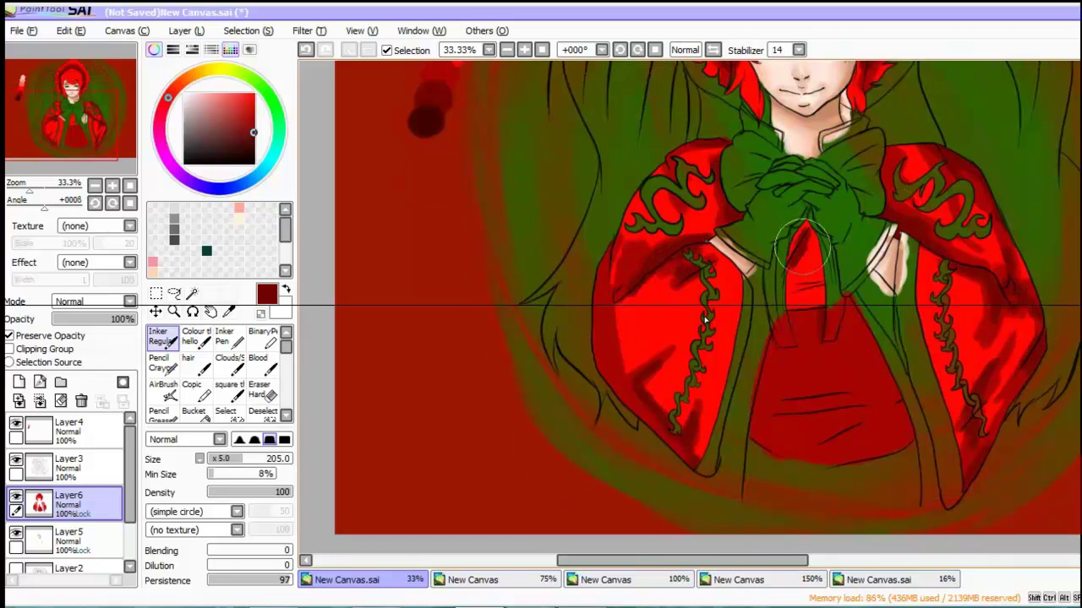
key(alt)
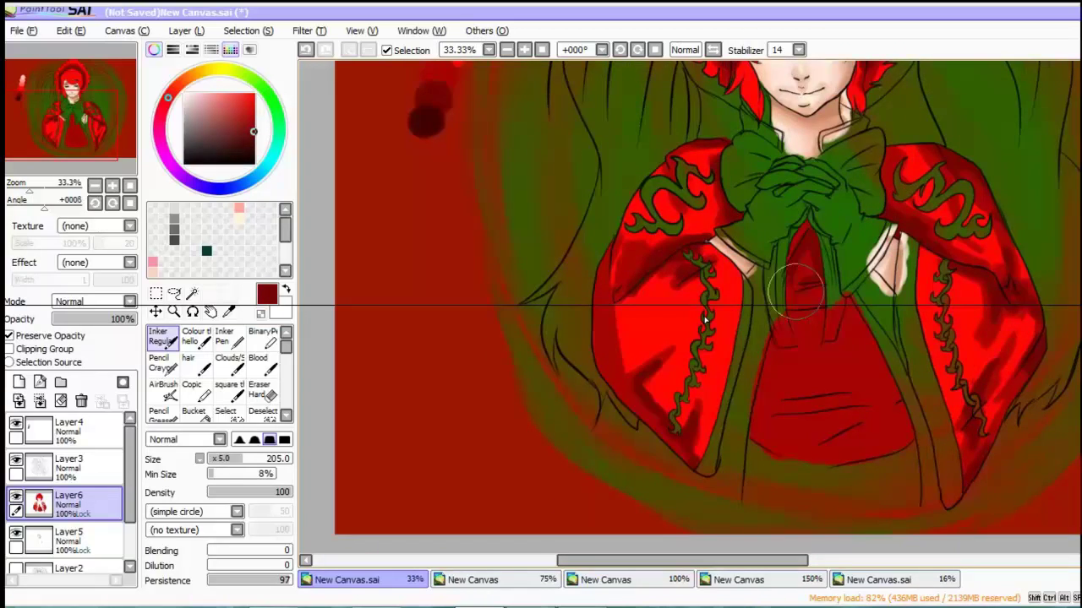
mouse_move(887, 338)
mouse_down()
mouse_move(780, 430)
mouse_move(741, 374)
mouse_move(776, 438)
mouse_move(760, 355)
mouse_move(900, 397)
mouse_move(828, 287)
mouse_move(839, 460)
mouse_up()
alt+click(776, 438)
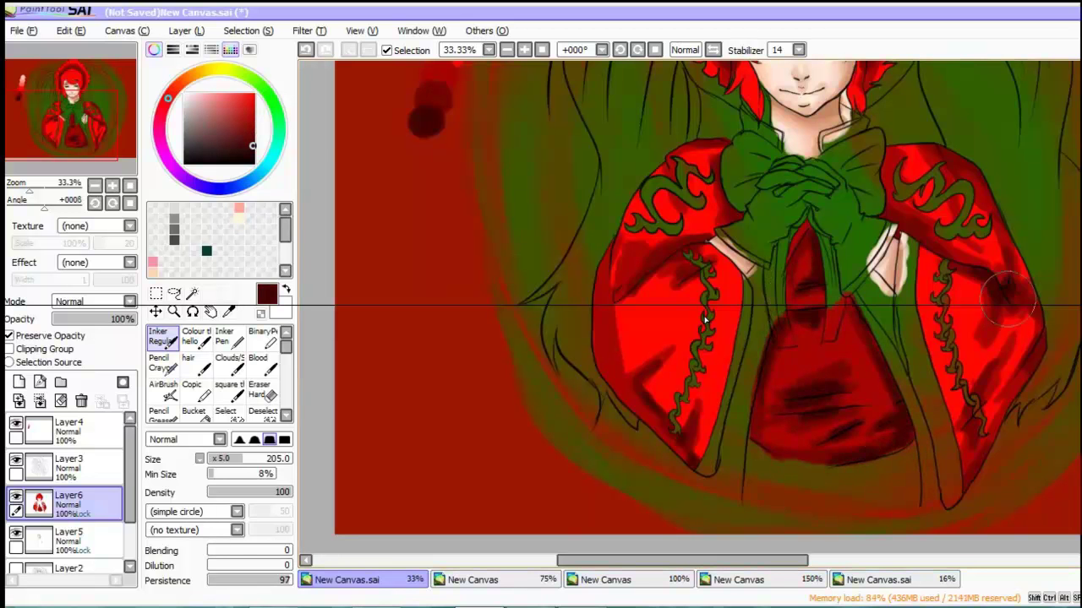
scroll(706, 322, up, 5)
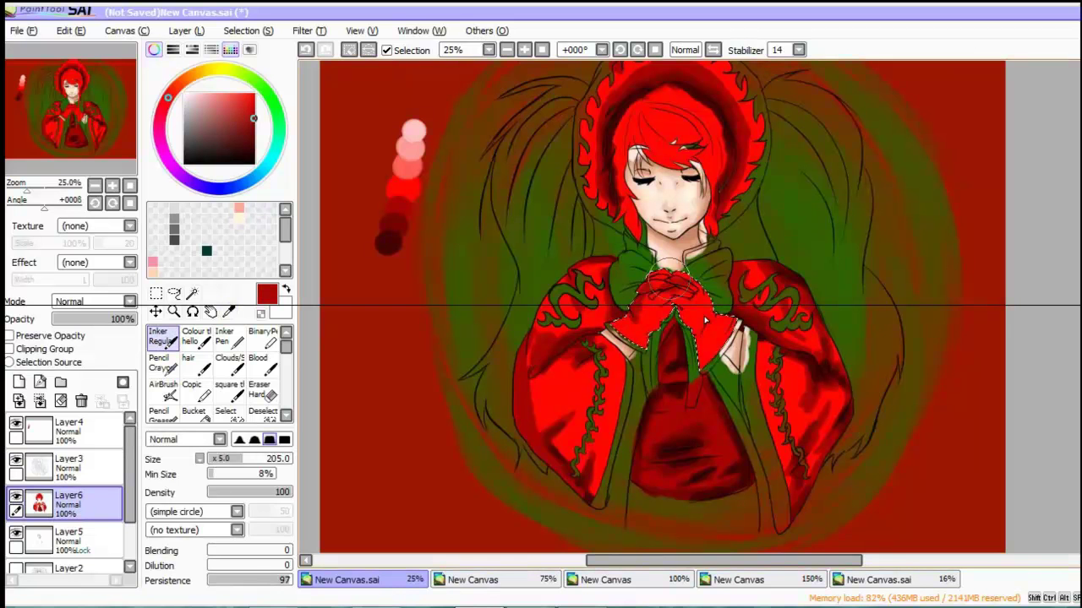
Step: Shade the selected red gloves with darker reds and clear the selection
alt+click(706, 321)
key(ctrl+d)
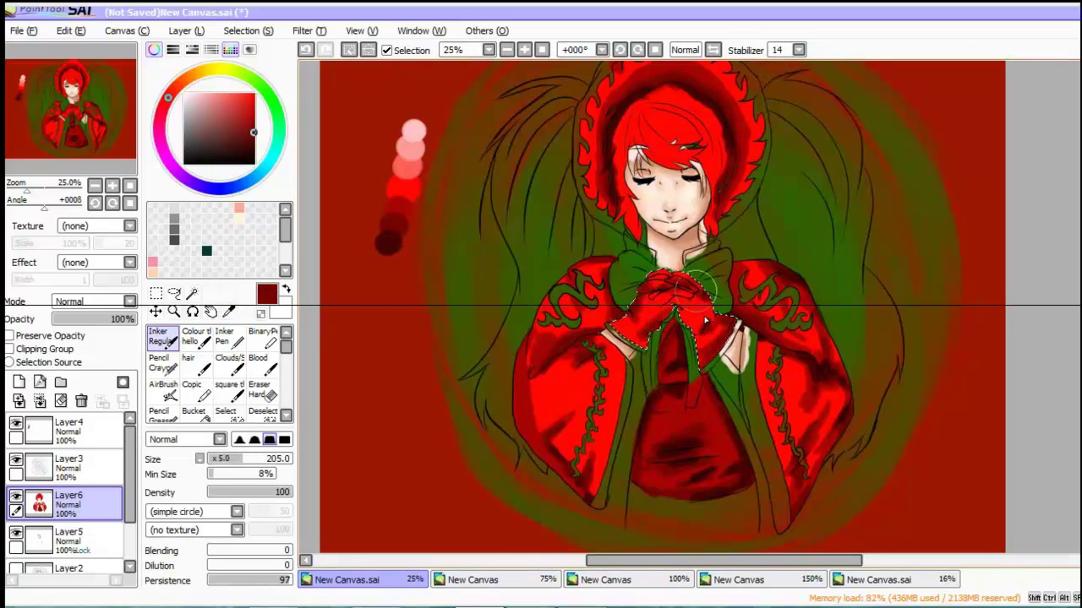
alt+click(705, 322)
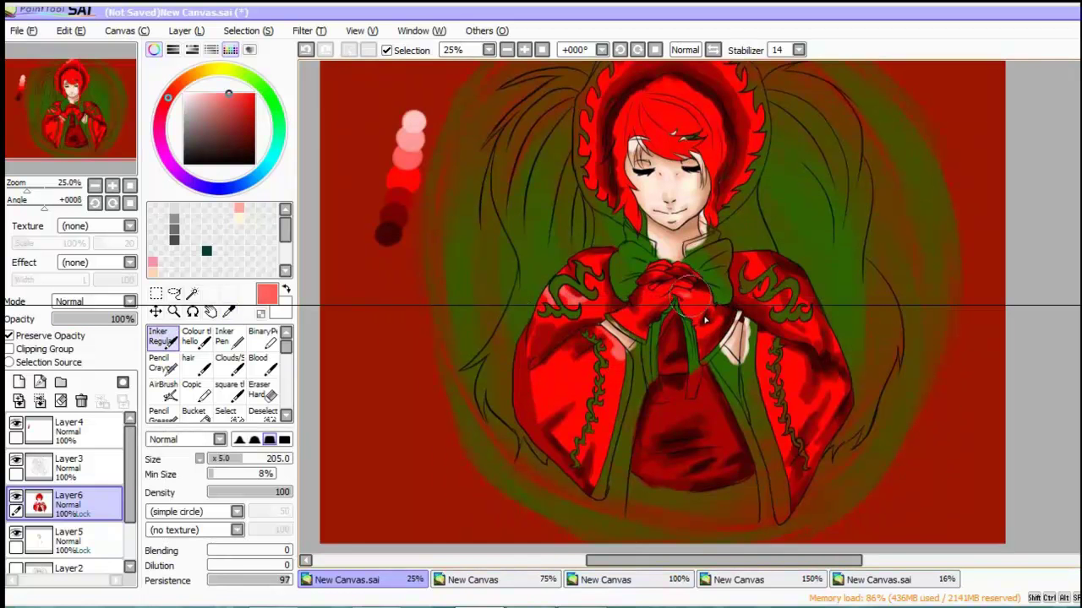
Step: Paint light red and pale pink highlights on the gloves, cape shoulder and sleeves
drag(659, 253, 692, 296)
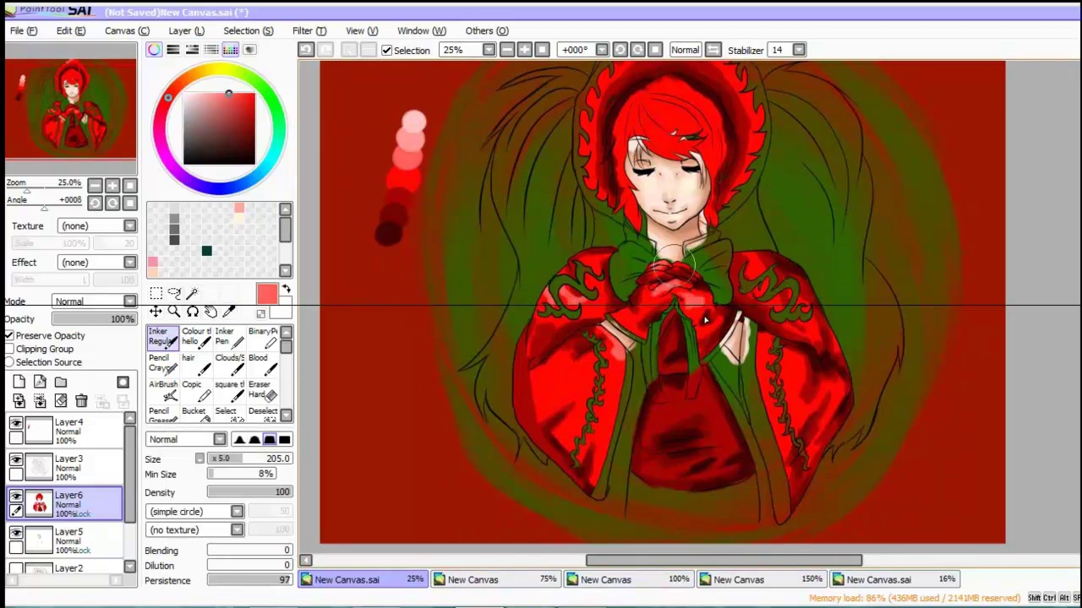
drag(765, 338, 790, 397)
alt+click(682, 258)
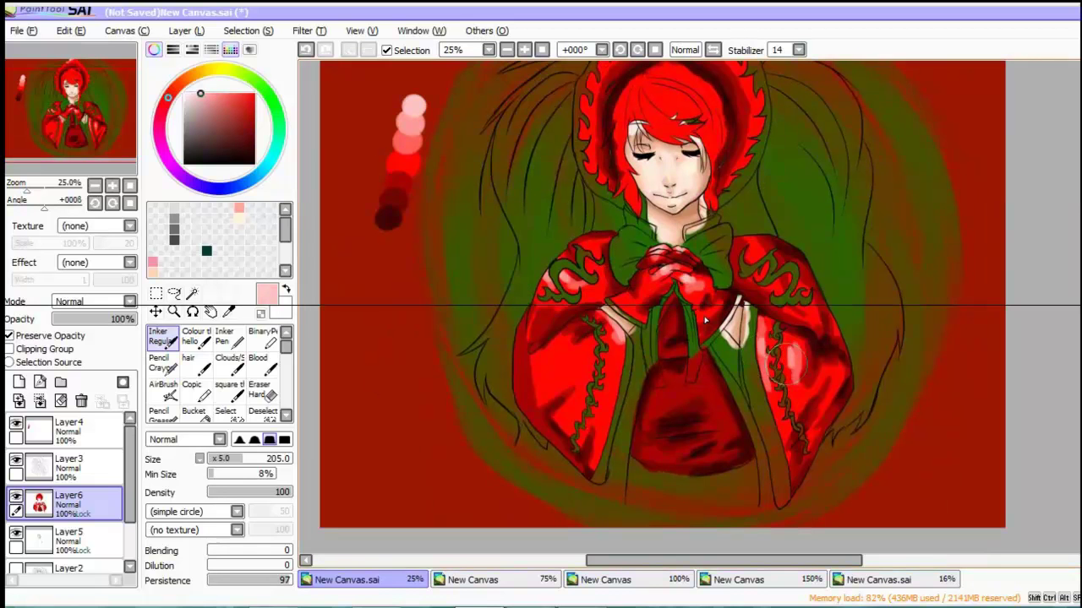
Step: Smooth the red shading and highlights on the sleeves, cape, gloves, dress and hood with the Blend brush at size 140
scroll(219, 372, down, 2)
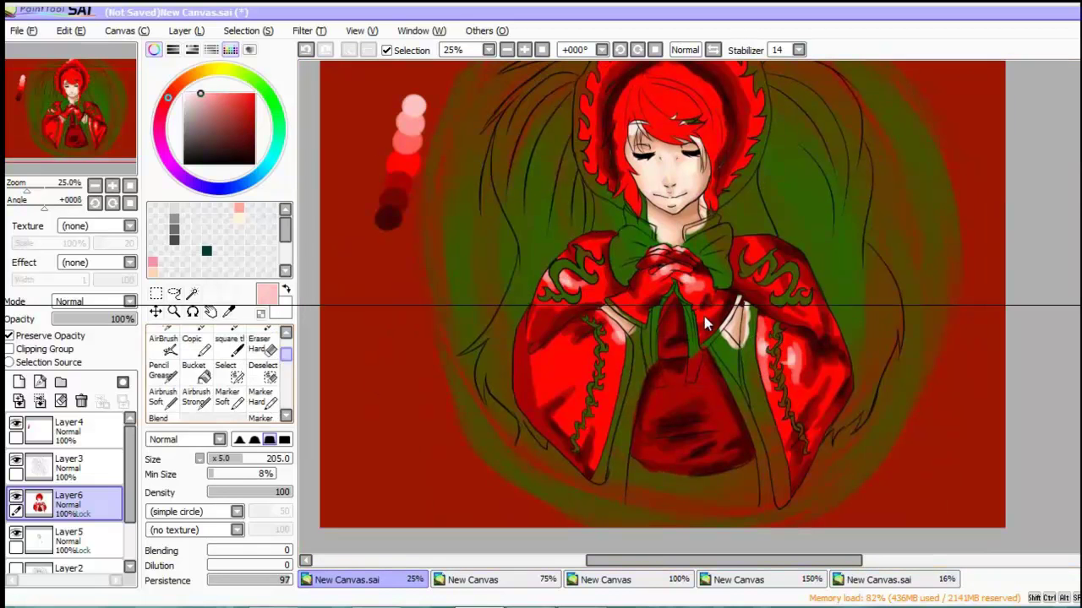
click(162, 384)
drag(540, 388, 592, 465)
mouse_move(583, 329)
mouse_down()
mouse_move(622, 359)
mouse_move(558, 321)
mouse_up()
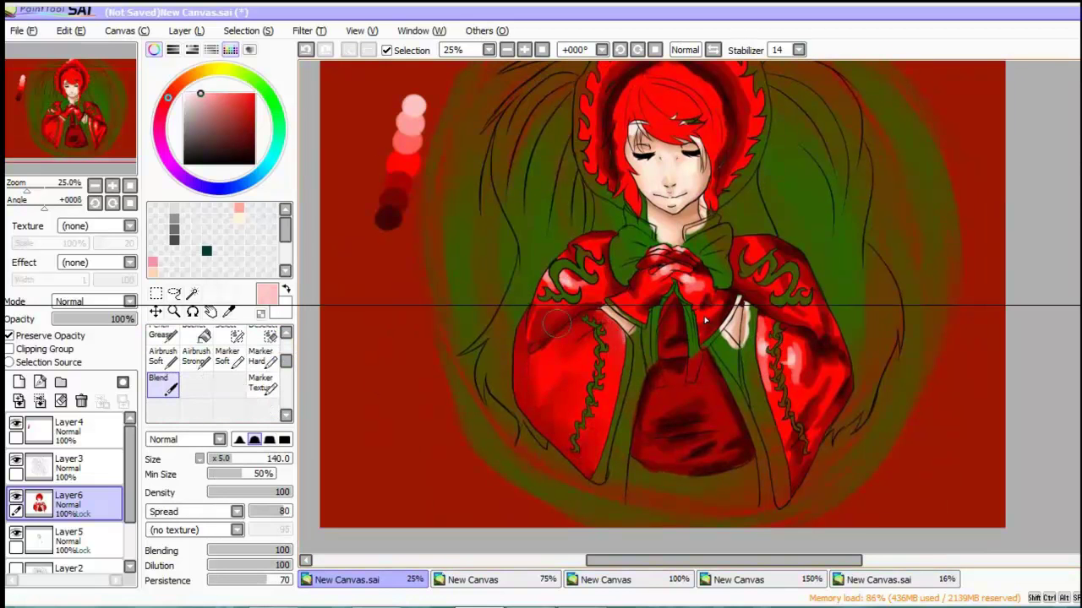
mouse_move(545, 384)
mouse_down()
mouse_move(558, 311)
mouse_move(550, 244)
mouse_up()
mouse_move(790, 342)
mouse_down()
mouse_move(820, 380)
mouse_move(785, 253)
mouse_move(803, 448)
mouse_move(807, 355)
mouse_move(714, 300)
mouse_move(676, 254)
mouse_move(646, 292)
mouse_move(678, 326)
mouse_move(735, 443)
mouse_move(684, 415)
mouse_move(708, 327)
mouse_up()
scroll(695, 143, up, 2)
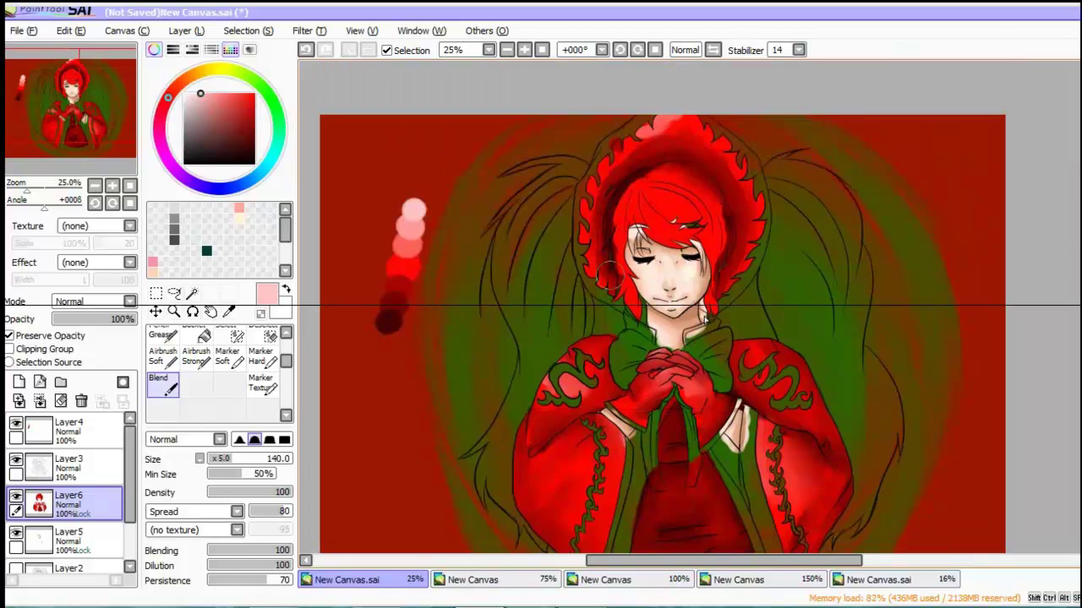
Step: Select the hood rim, cape swirls, bow and glove cuffs from Layer3 with the Magic Wand, and remove the neck from the selection
click(68, 463)
click(192, 292)
click(708, 324)
scroll(708, 324, down, 1)
scroll(708, 323, down, 1)
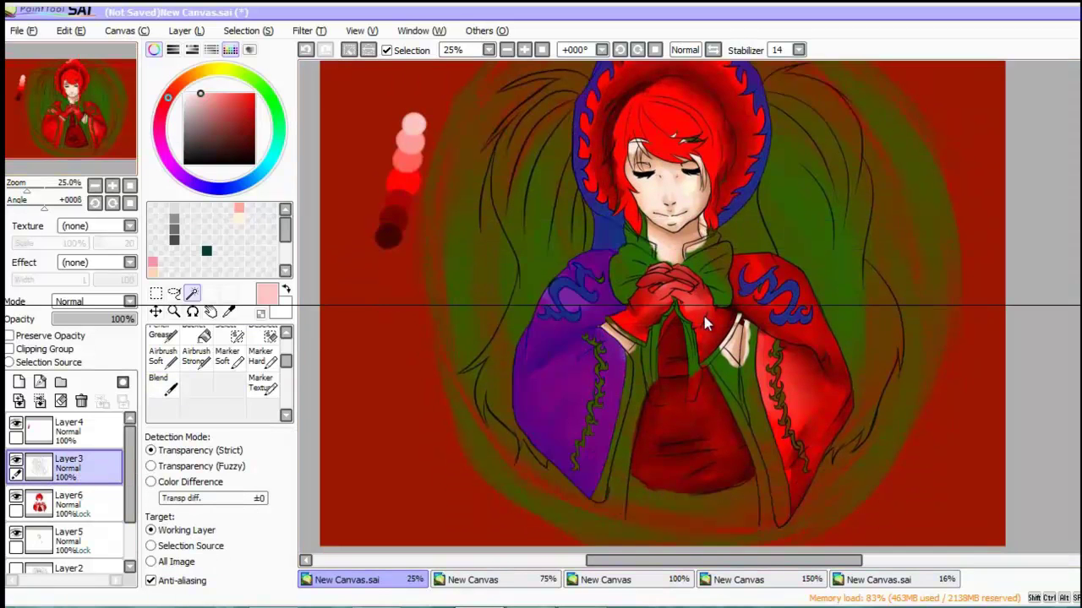
click(705, 319)
click(267, 334)
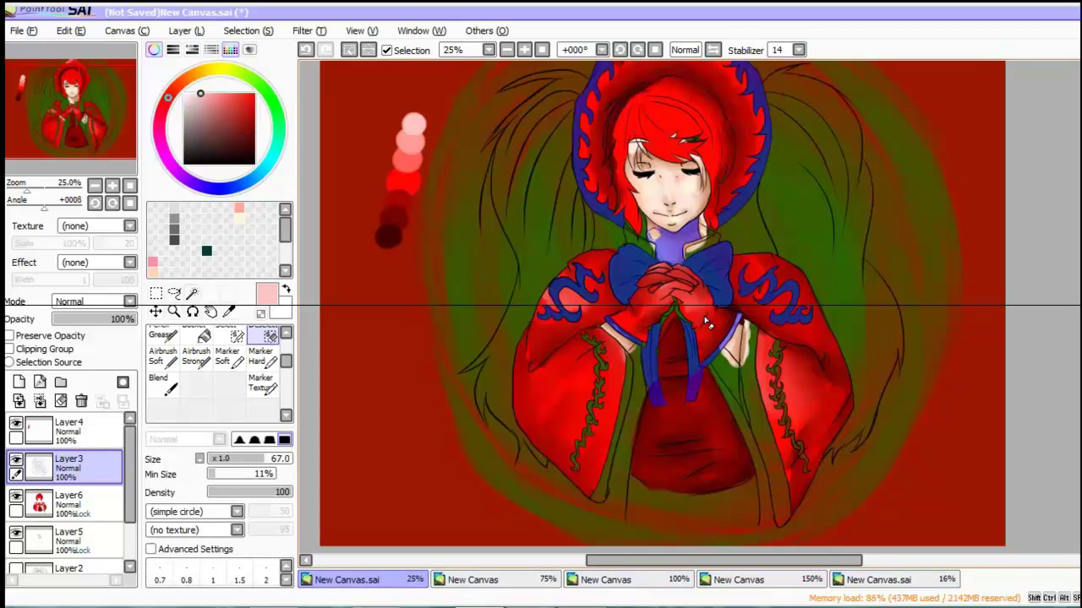
drag(676, 226, 664, 260)
Step: Add the vine ornament on the sleeve and the coat's edge bands to the Magic Wand selection
key(w)
key(ctrl+plus)
key(ctrl+plus)
key(ctrl+plus)
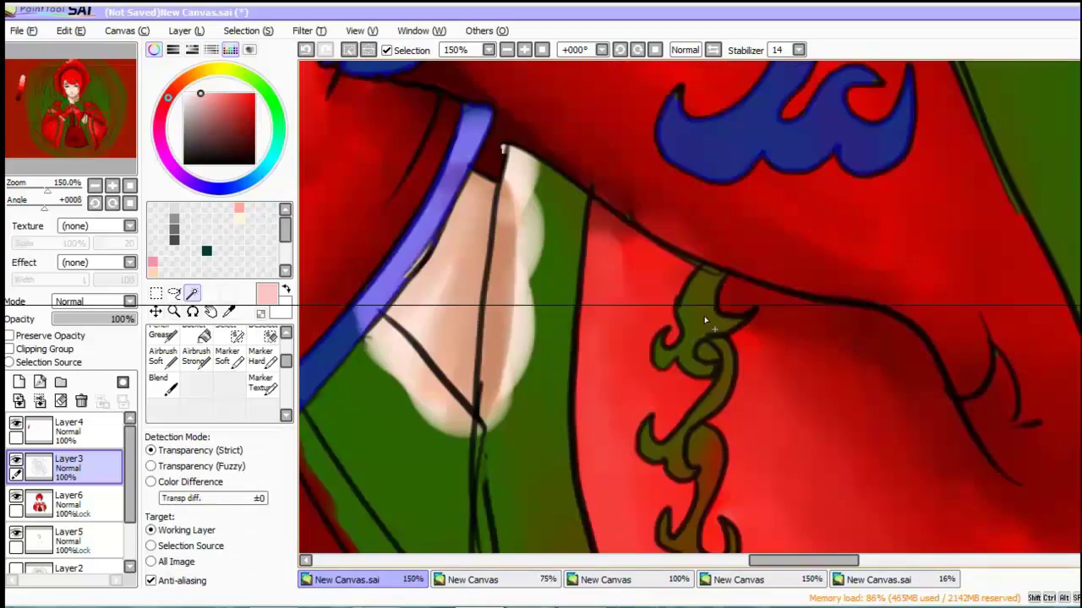
scroll(708, 323, down, 5)
scroll(708, 323, left, 6)
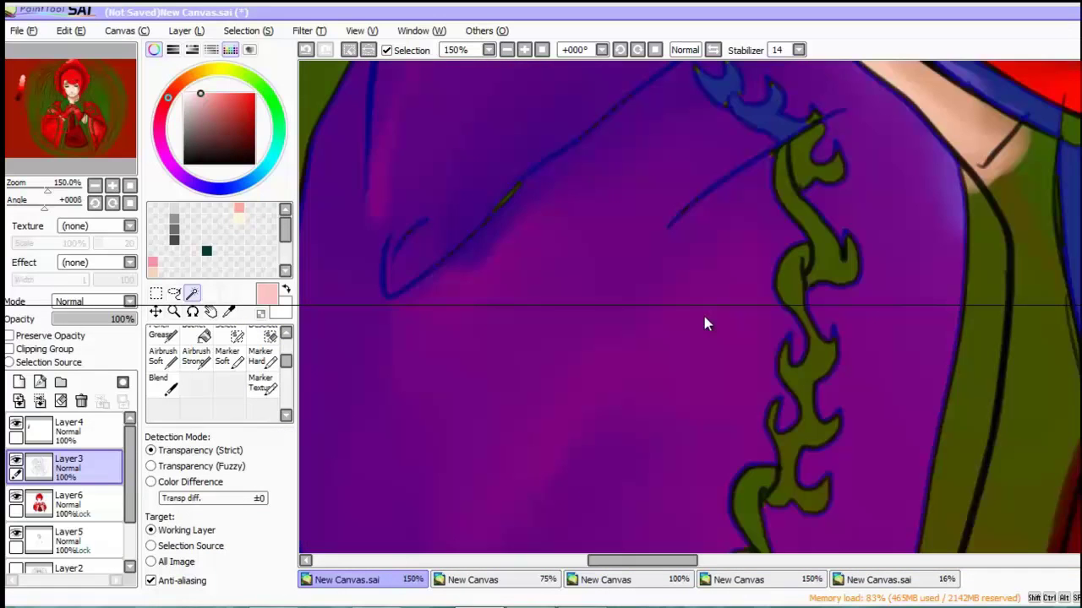
key(ctrl+minus)
key(ctrl+minus)
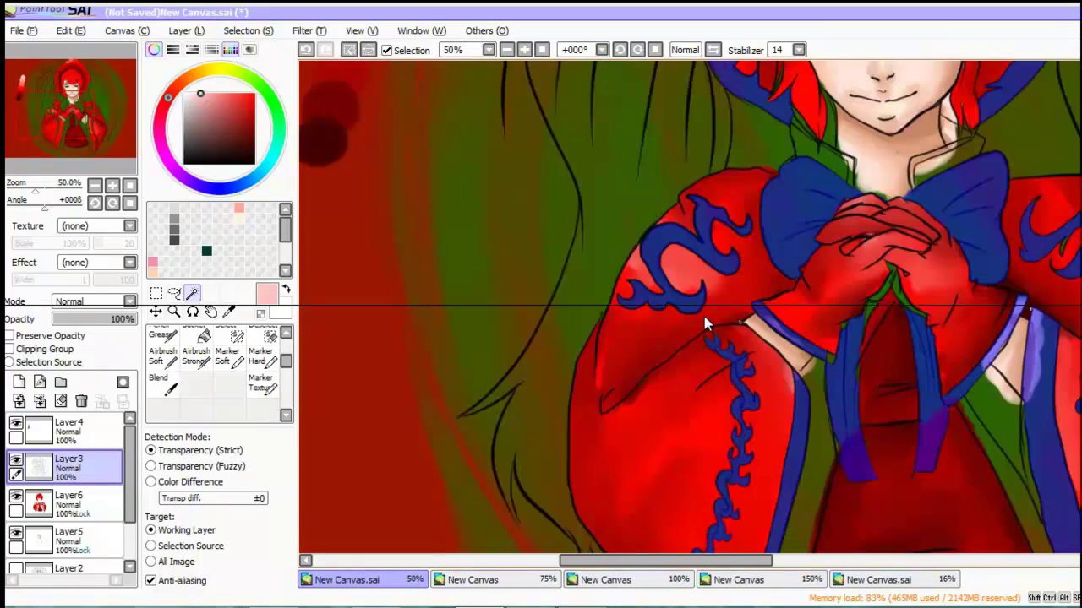
Step: Choose a golden yellow for the Inker brush and add a new layer above Layer5
scroll(708, 323, up, 4)
key(ctrl+minus)
key(n)
click(209, 70)
click(228, 95)
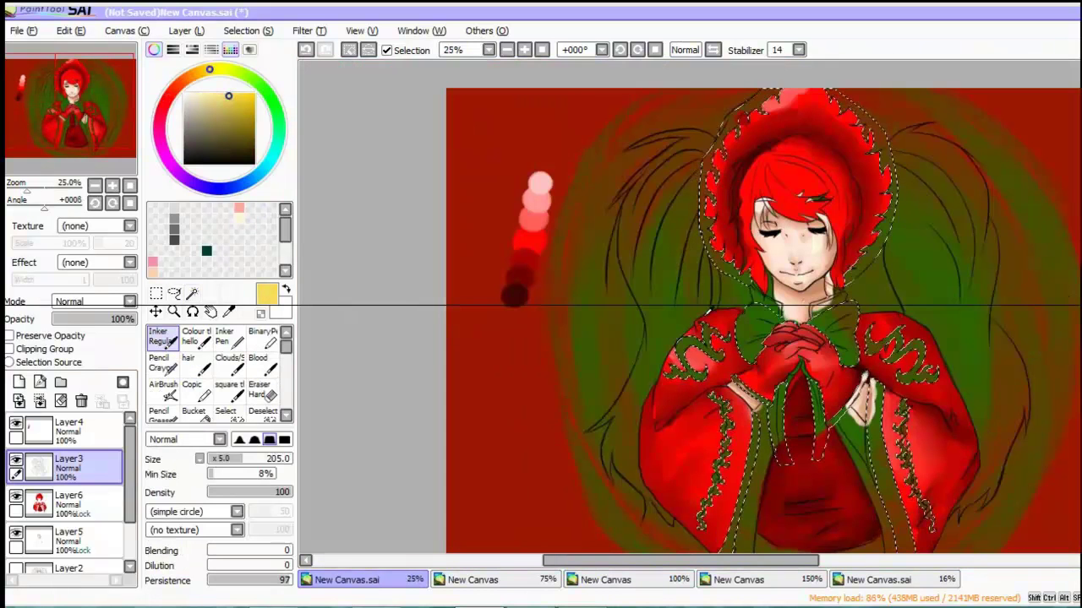
click(68, 541)
click(19, 382)
Step: Fill the selected hood rim, swirls, bow, cuffs, vines and coat bands with golden yellow on a new layer above Layer6, using brush size 500
mouse_move(710, 135)
mouse_down()
mouse_move(727, 279)
mouse_move(878, 270)
mouse_move(913, 456)
mouse_up()
scroll(761, 321, down, 3)
drag(684, 228, 706, 323)
click(68, 504)
click(19, 382)
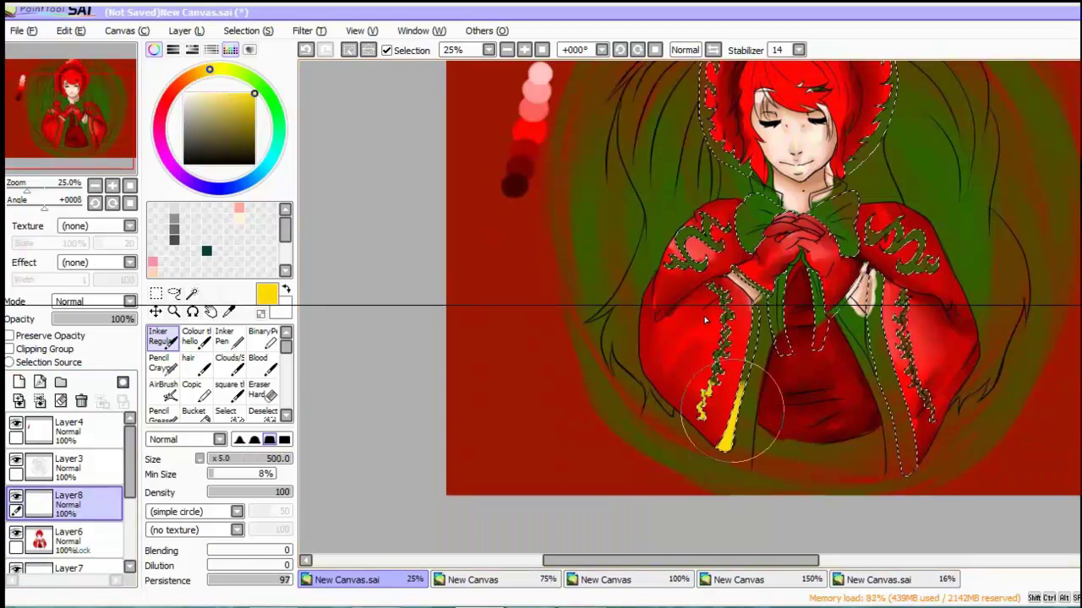
Step: Paint the missed ribbon loops below the clasped hands yellow on Layer8 with the Inker at size 45
scroll(706, 324, up, 3)
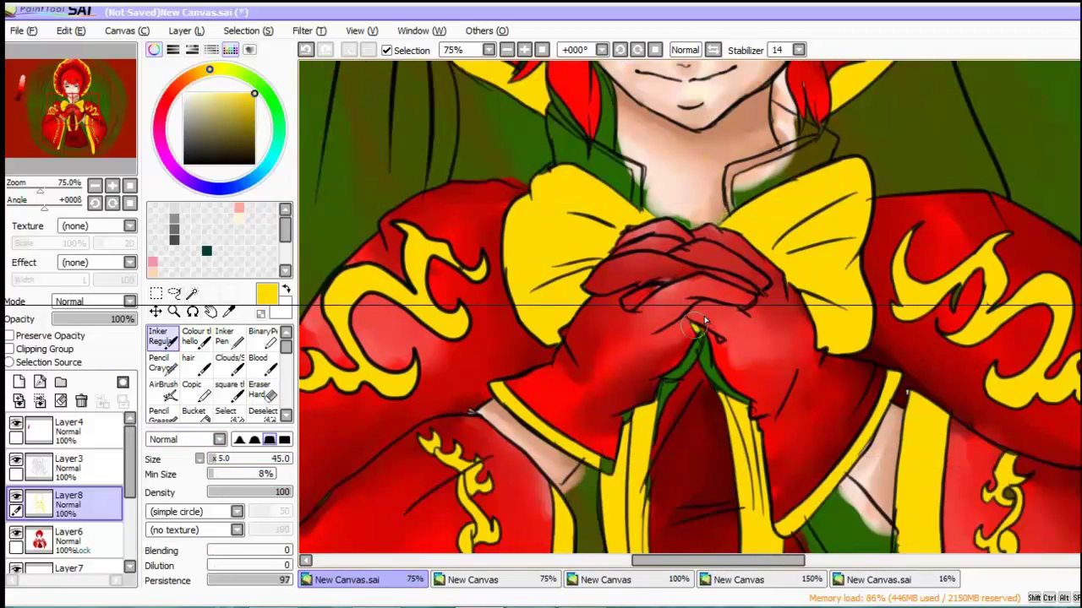
mouse_move(703, 329)
mouse_down()
mouse_move(664, 385)
mouse_move(747, 400)
mouse_up()
drag(670, 381, 602, 467)
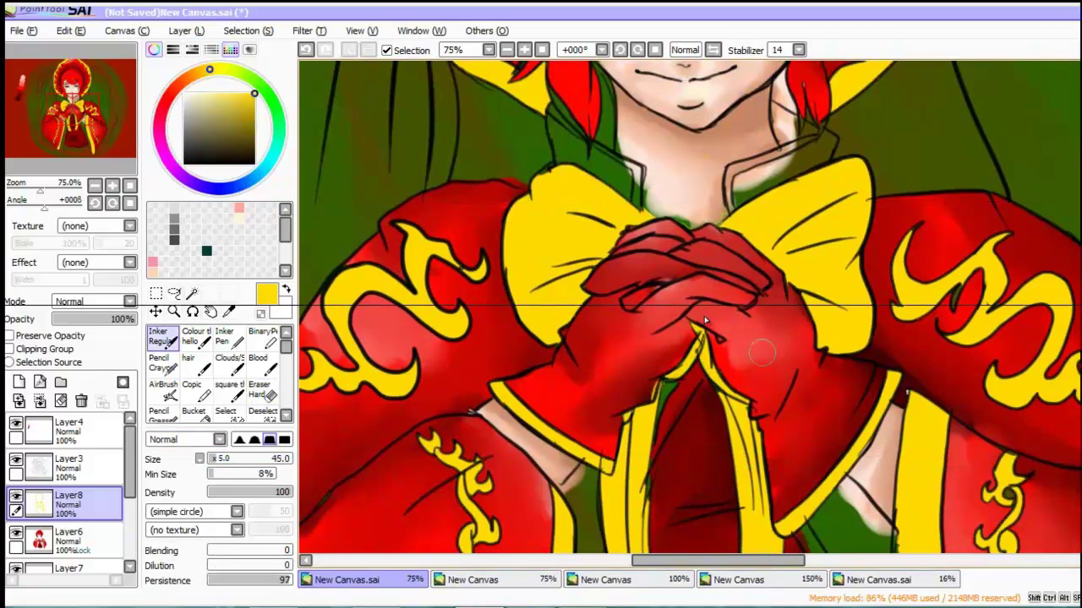
Step: Fill the remaining inner strips and lower ends of the coat's edge bands with yellow
scroll(705, 319, down, 5)
drag(740, 303, 784, 380)
drag(756, 333, 802, 456)
drag(774, 373, 795, 463)
drag(658, 438, 636, 458)
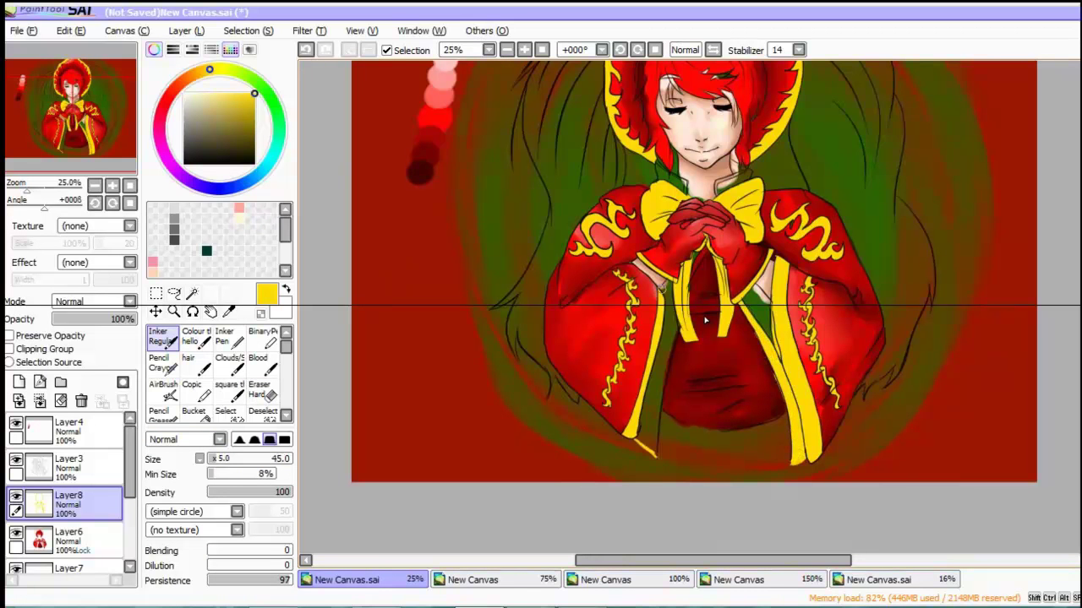
mouse_move(672, 279)
mouse_down()
mouse_move(659, 296)
mouse_move(656, 456)
mouse_up()
Step: Select the green gap between the dress and the coat band with the Magic Wand, fill it bright red on Layer6, and clear the selection
click(191, 292)
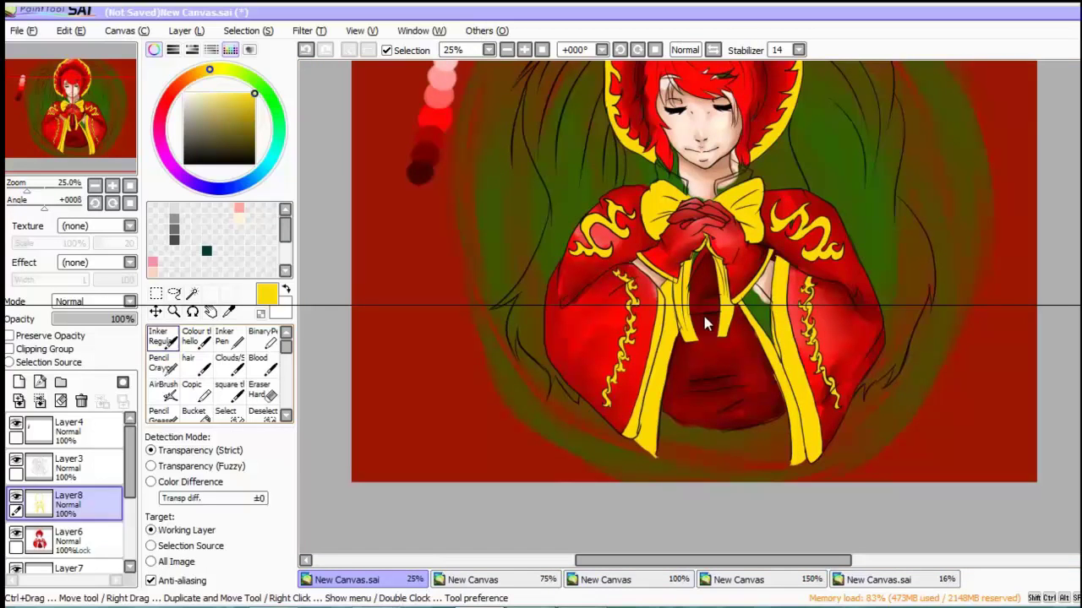
click(68, 465)
click(714, 330)
key(b)
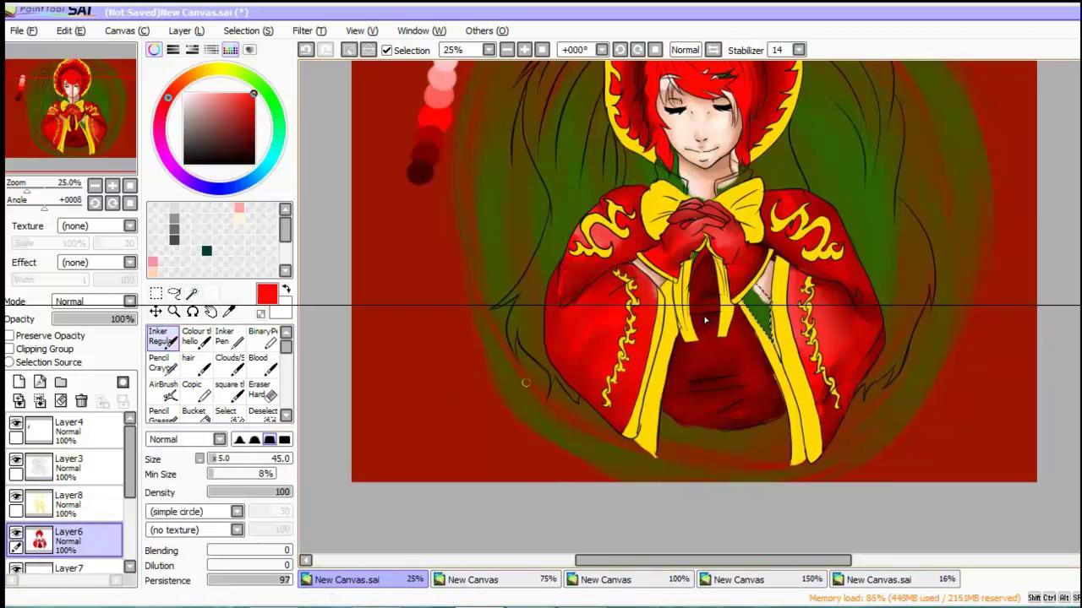
key(ctrl+d)
Step: Shade the filled gap beside the dress with darker reds on Layer6, preserving the layer's opacity
alt+click(706, 321)
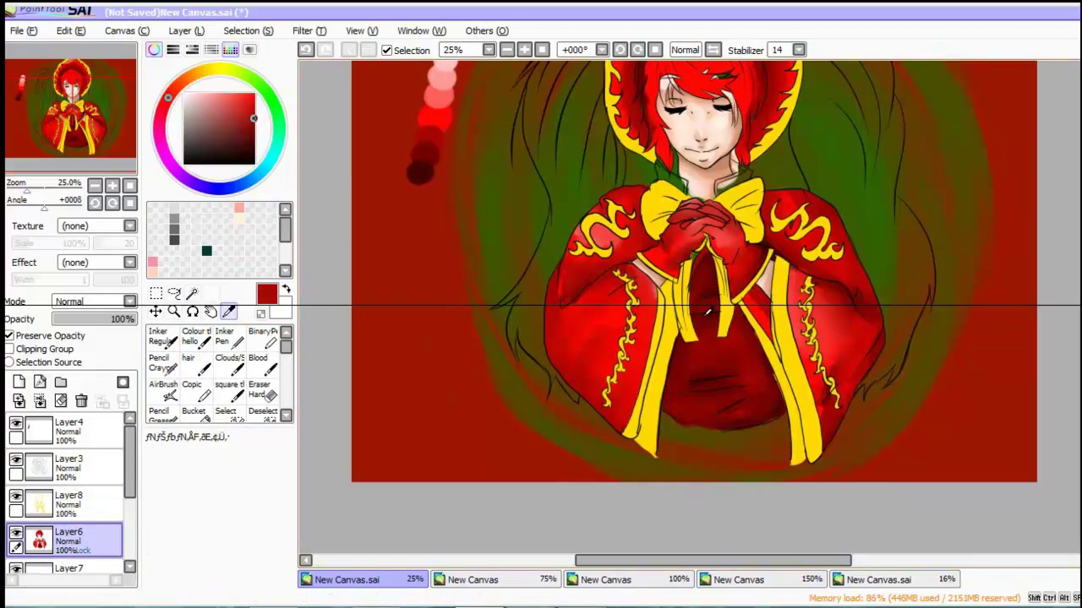
key(m)
key(alt)
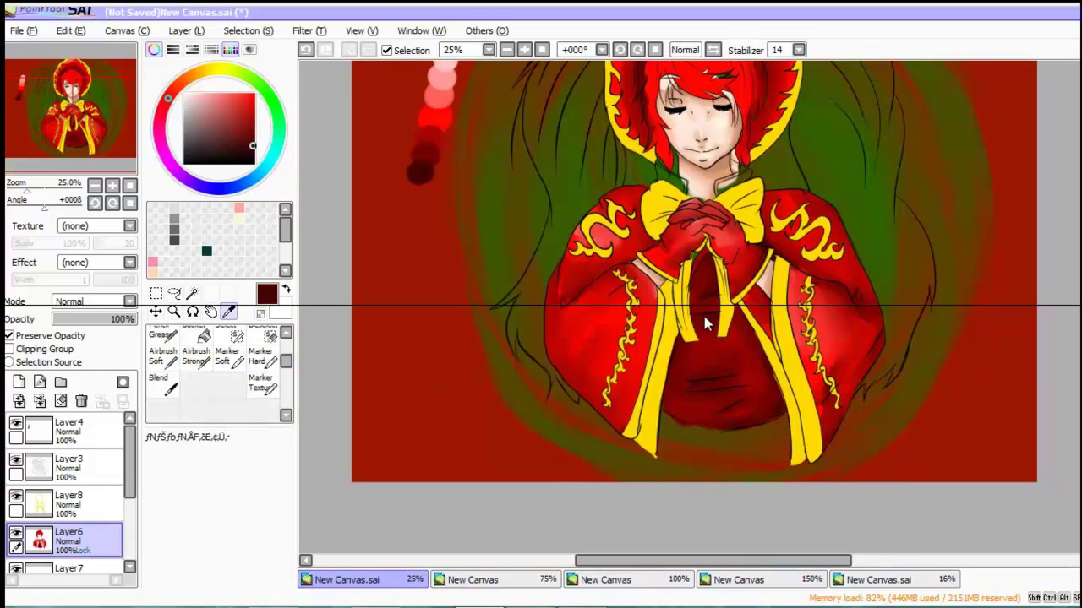
Step: Paint both sides of the standing collar bright red on Layer6 with the Inker at size 45
alt+click(707, 321)
key(Home)
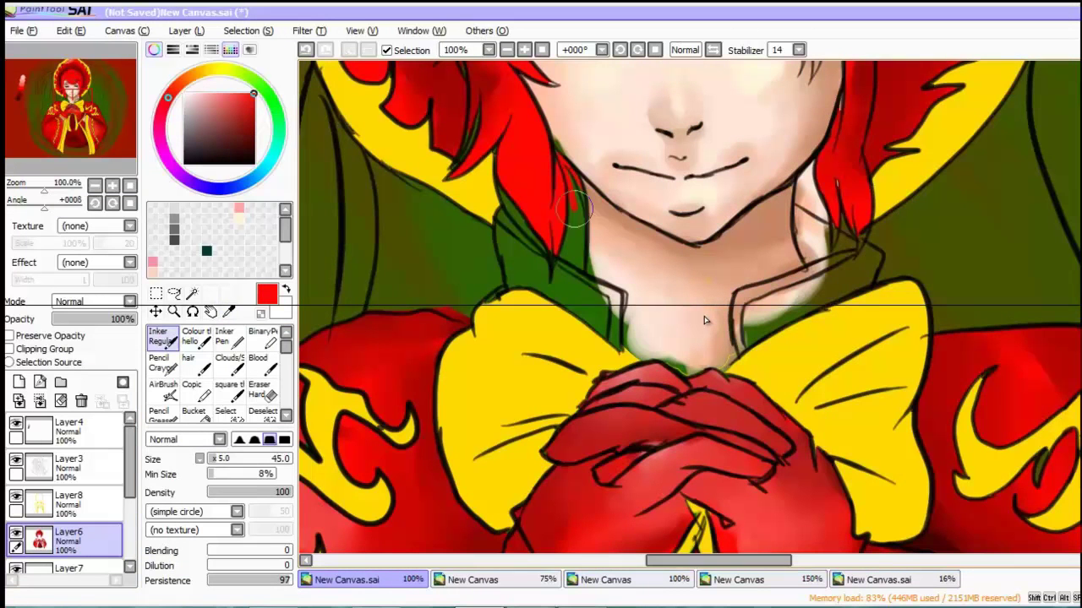
drag(568, 260, 621, 334)
drag(507, 215, 608, 306)
drag(503, 255, 532, 283)
drag(799, 207, 821, 258)
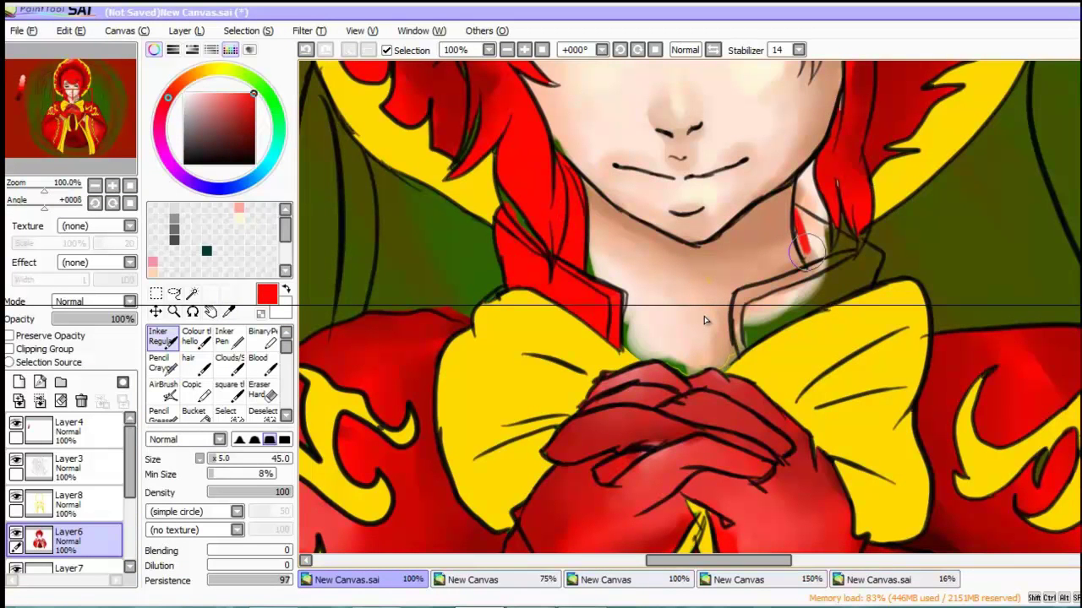
mouse_move(813, 191)
mouse_down()
mouse_move(862, 279)
mouse_move(743, 343)
mouse_up()
drag(820, 241, 747, 317)
Step: Paint the collar's edge trim and the missed hood rim beside the neck in the sampled yellow on Layer8
alt+click(473, 186)
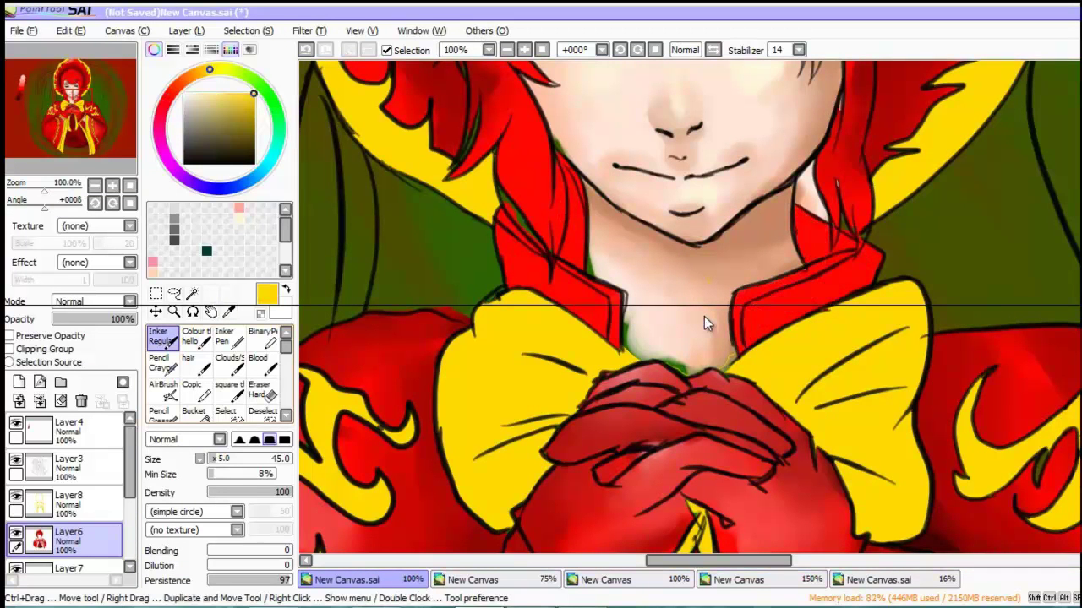
click(67, 498)
drag(503, 216, 621, 308)
key(e)
key(e)
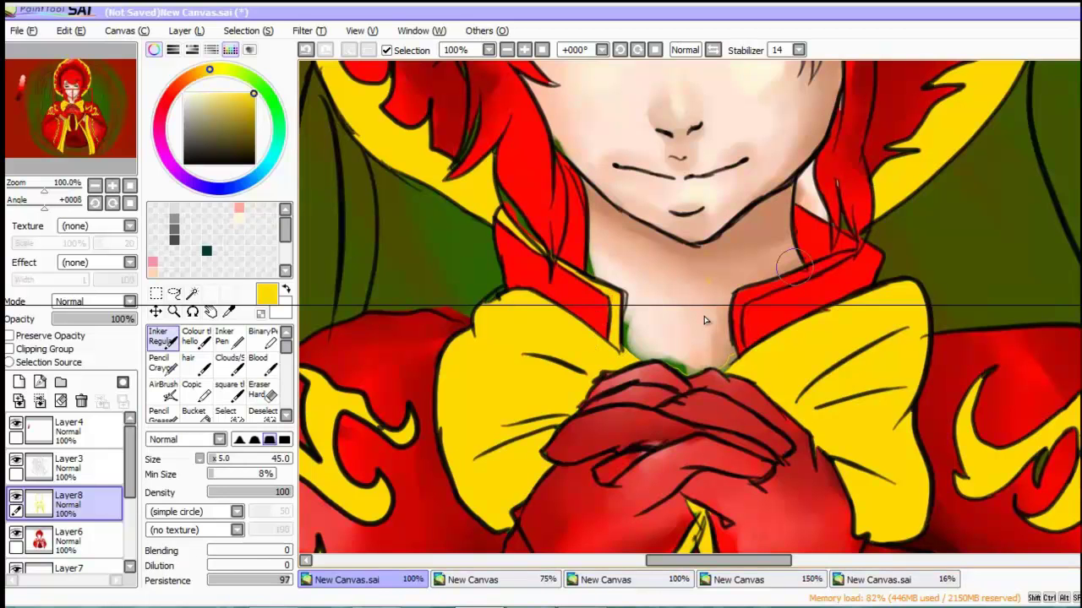
drag(858, 252, 741, 296)
drag(790, 169, 824, 211)
drag(835, 169, 845, 228)
Step: Cover the green gaps around the base of the neck with the sampled skin tone on Layer7 and blend them
alt+click(592, 253)
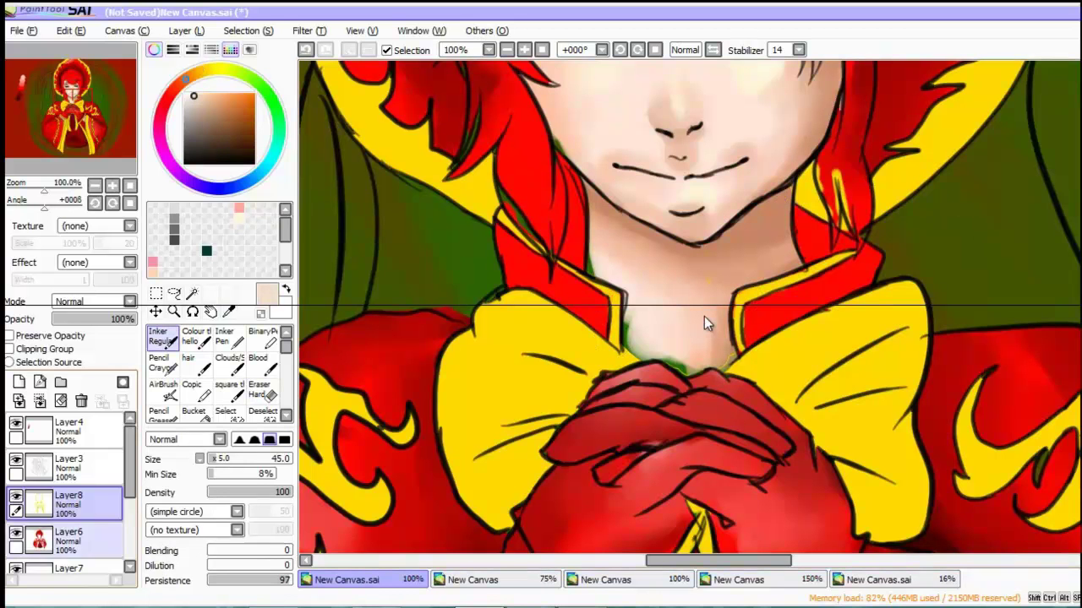
click(67, 568)
drag(706, 320, 705, 321)
key(b)
key(ctrl+z)
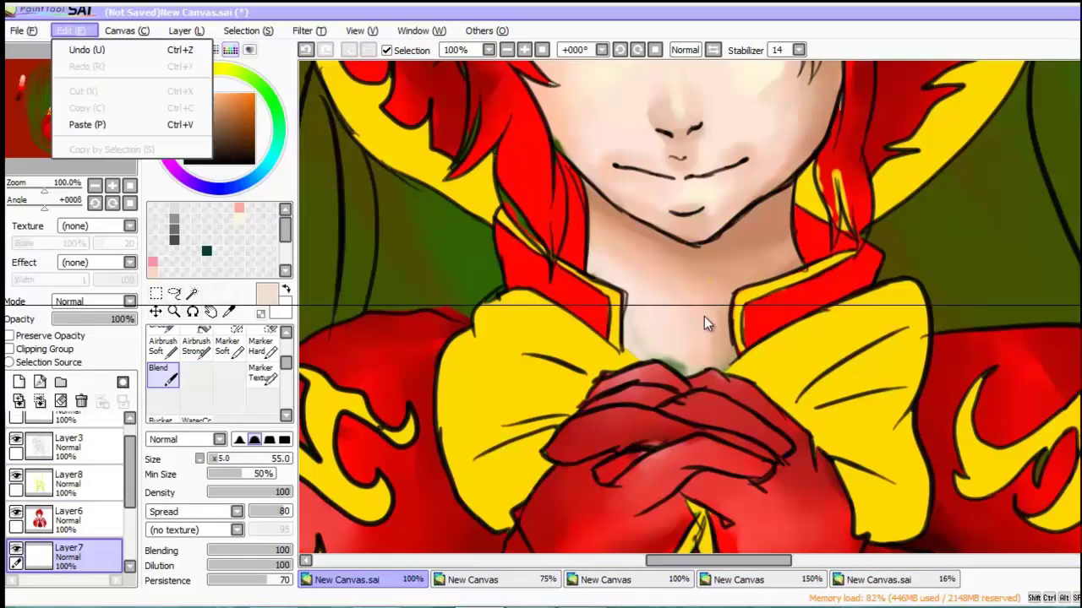
key(n)
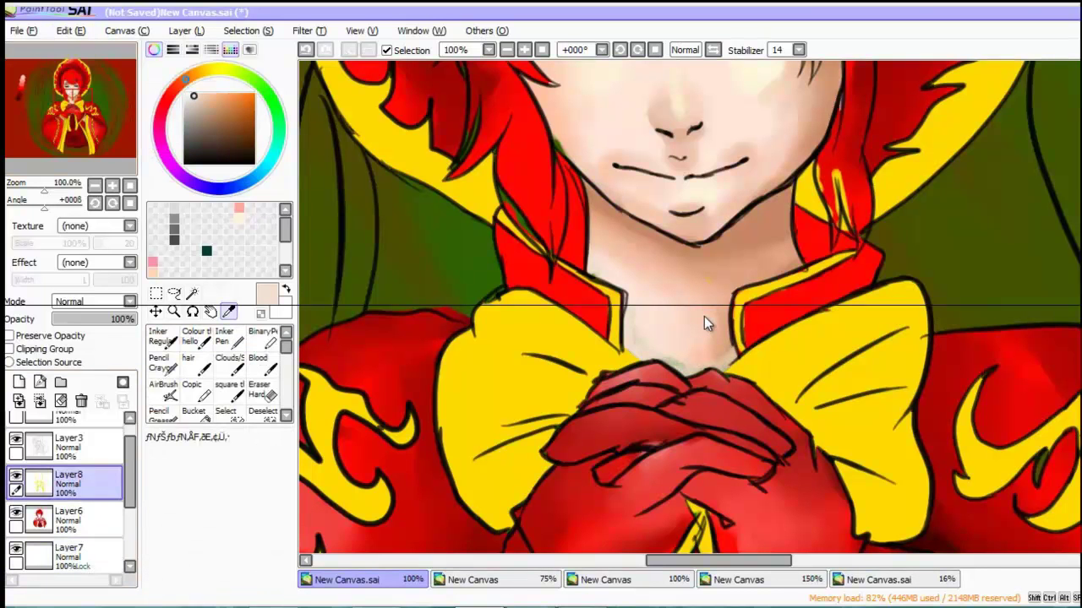
Step: Shade the collar with dark red and maroon on Layer6, preserving the layer's opacity
scroll(706, 323, down, 1)
ctrl+shift+click(767, 198)
drag(798, 178, 857, 224)
drag(743, 219, 523, 295)
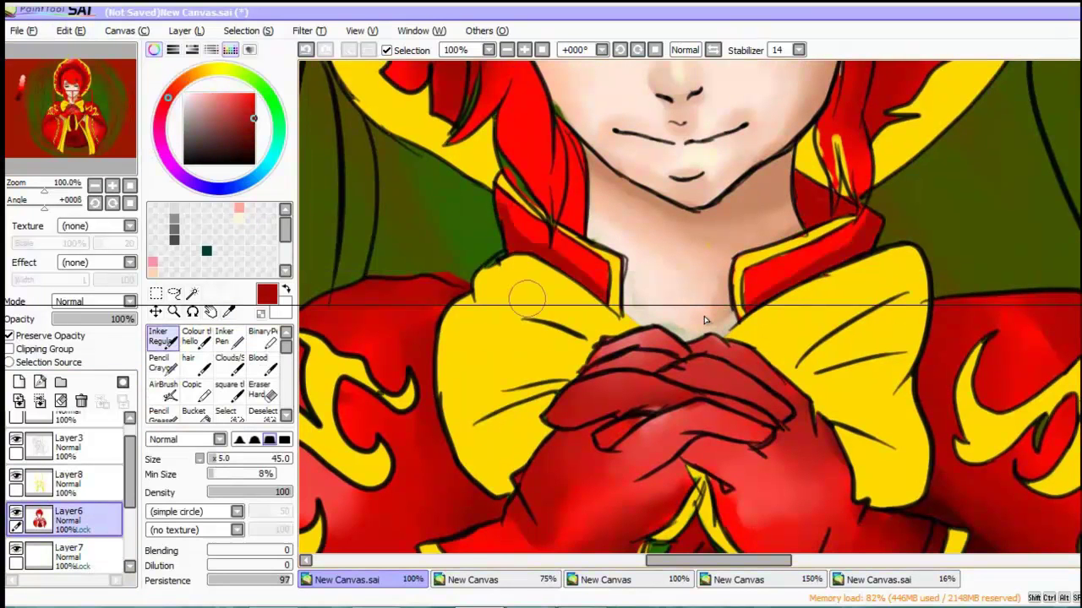
key(minus)
key(minus)
key(minus)
alt+click(706, 320)
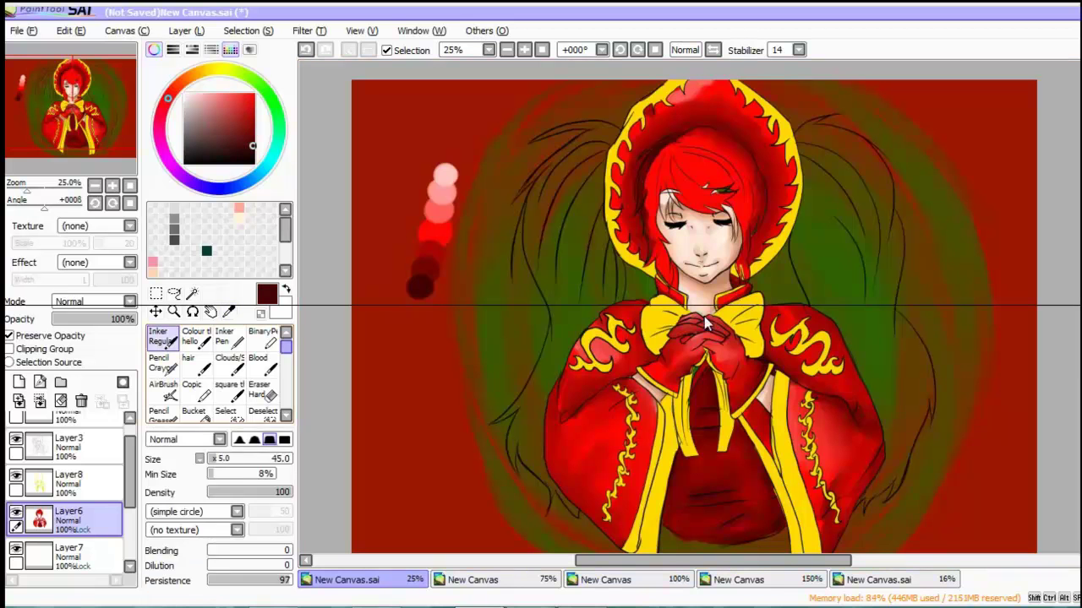
key(b)
Step: Replace the red swatches on Layer4 with golden yellow and two darker olive-yellow dabs at brush size 175
key(n)
click(68, 414)
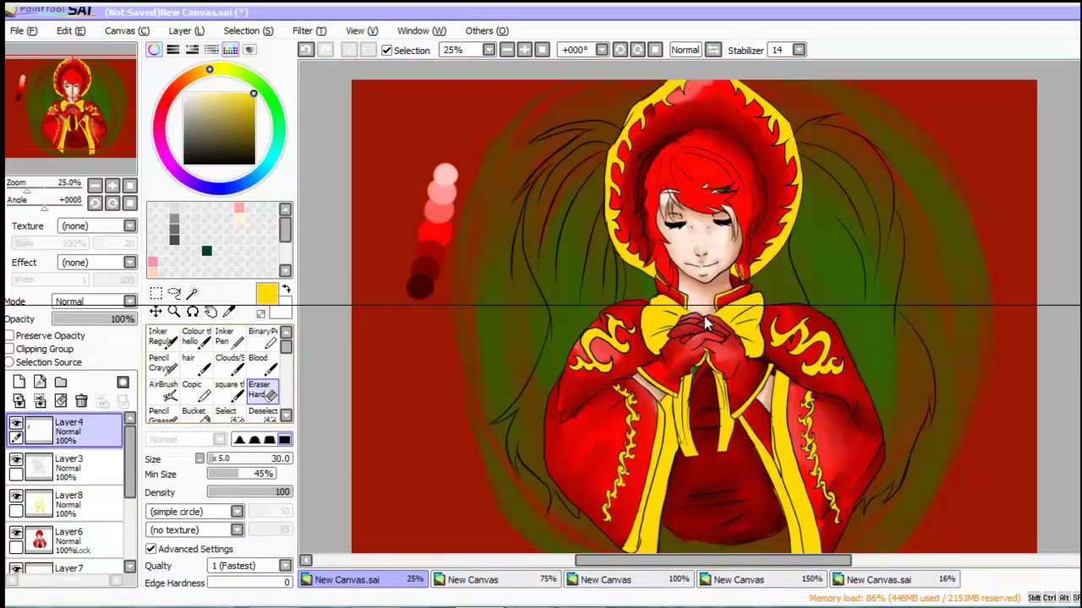
click(398, 226)
click(395, 254)
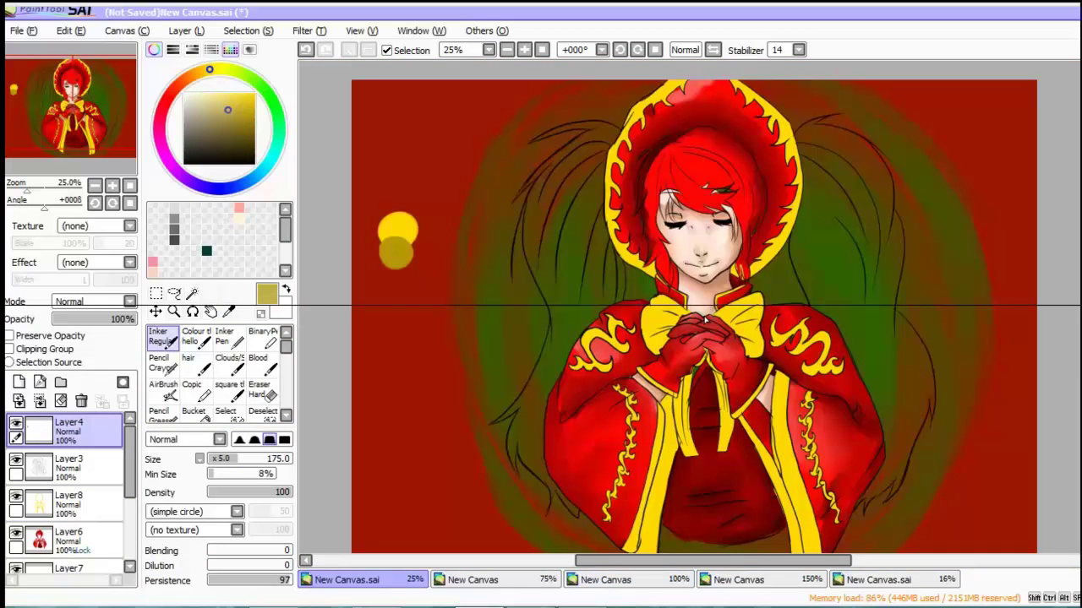
click(392, 271)
Step: Hide the Layer1 background, add two lighter yellow swatches above the palette on Layer4, and show the background again
scroll(68, 490, down, 3)
click(15, 547)
alt+click(398, 225)
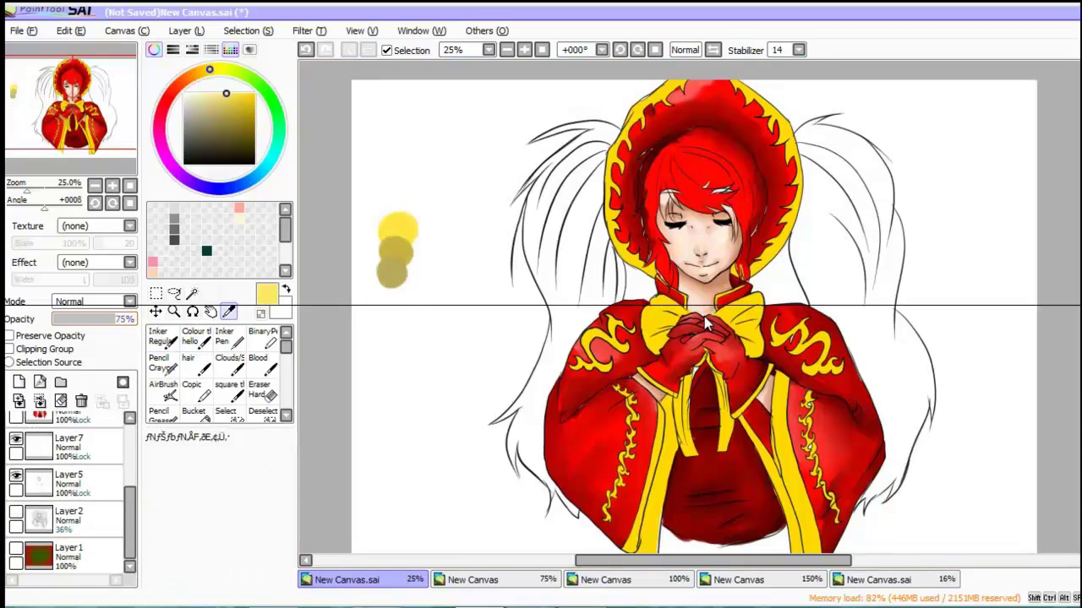
click(405, 182)
click(401, 202)
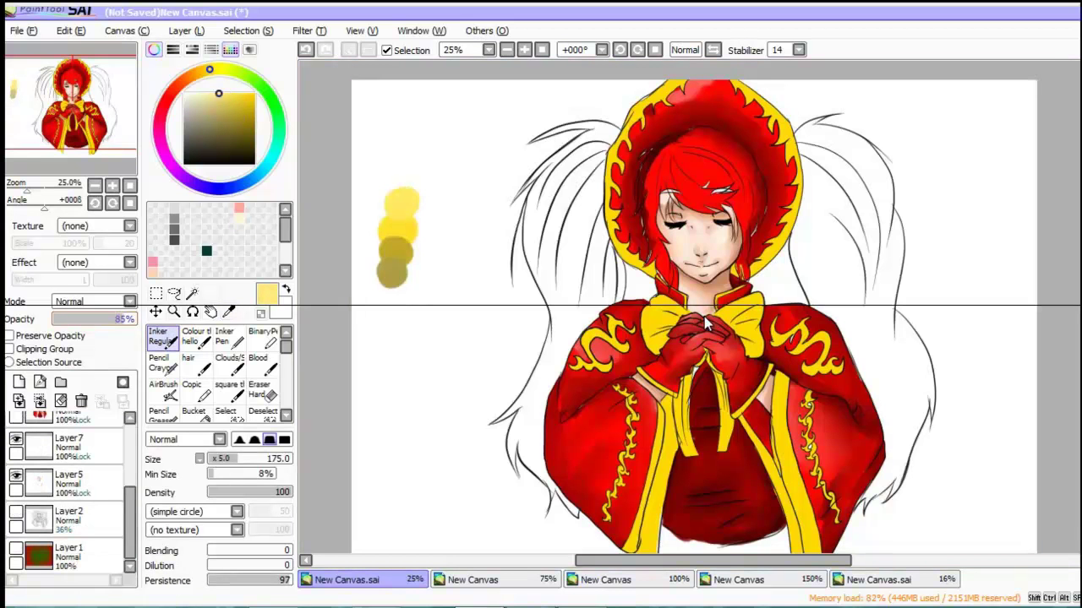
click(15, 547)
Step: Paint dark yellow shading on the hood rim, bow, ribbons and coat bands on Layer8 with Preserve Opacity on
scroll(67, 490, up, 3)
click(67, 504)
click(10, 336)
drag(705, 323, 591, 347)
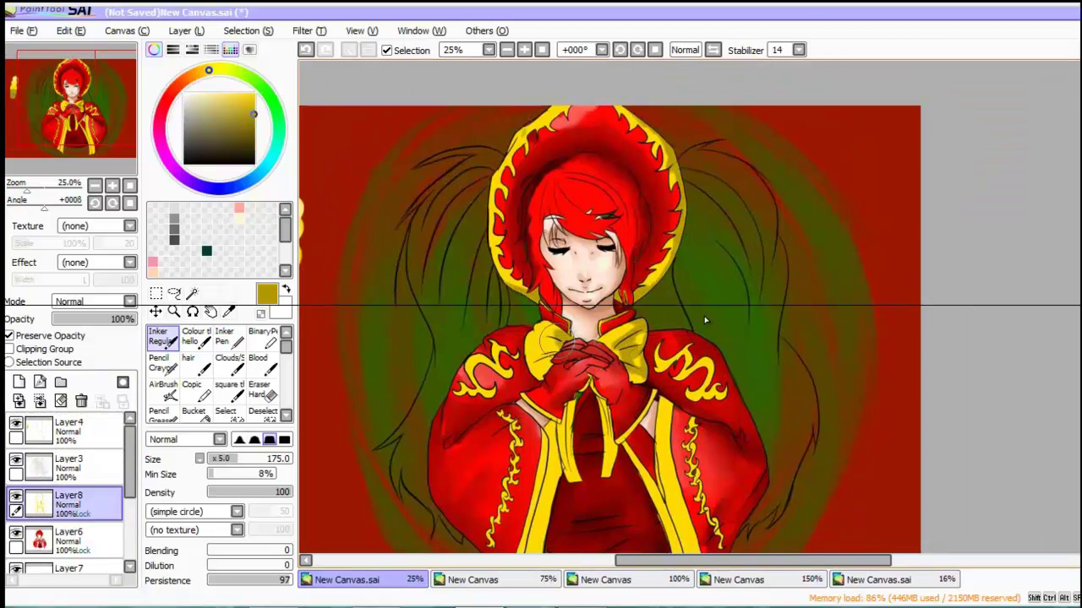
scroll(659, 312, down, 3)
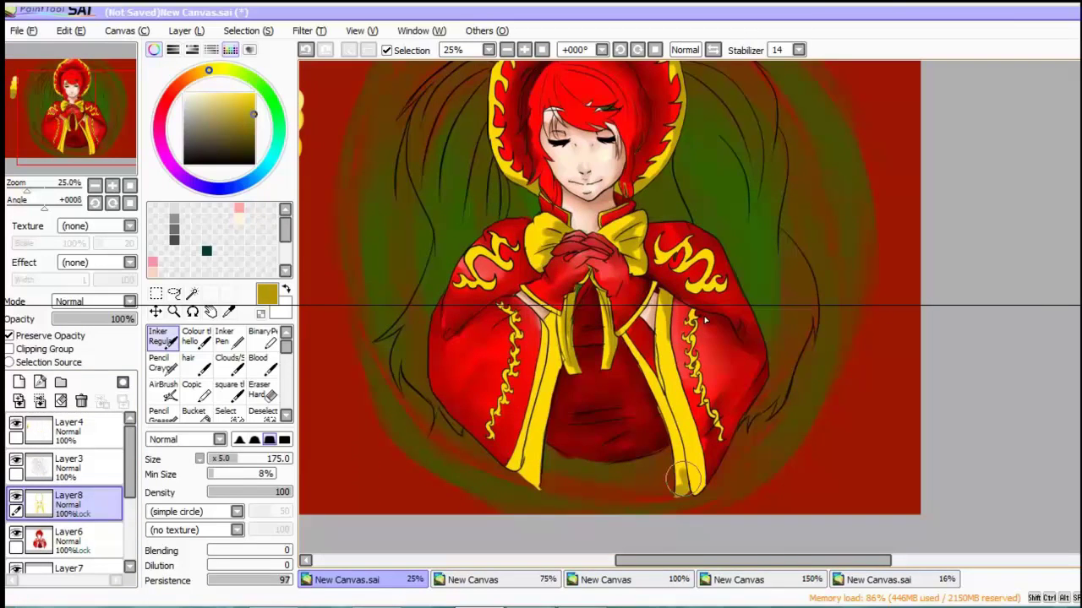
scroll(541, 397, up, 2)
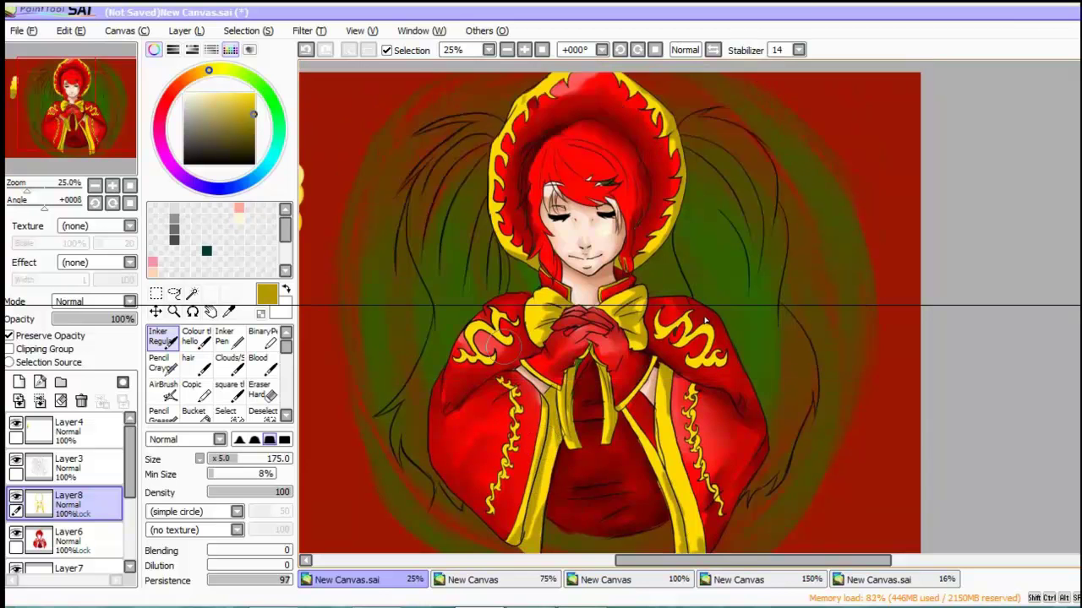
Step: Deepen the shadows on the bow, ribbons and gold trim with darker olive tones and smooth them with the Blend brush at size 55
scroll(706, 321, up, 1)
scroll(706, 321, left, 2)
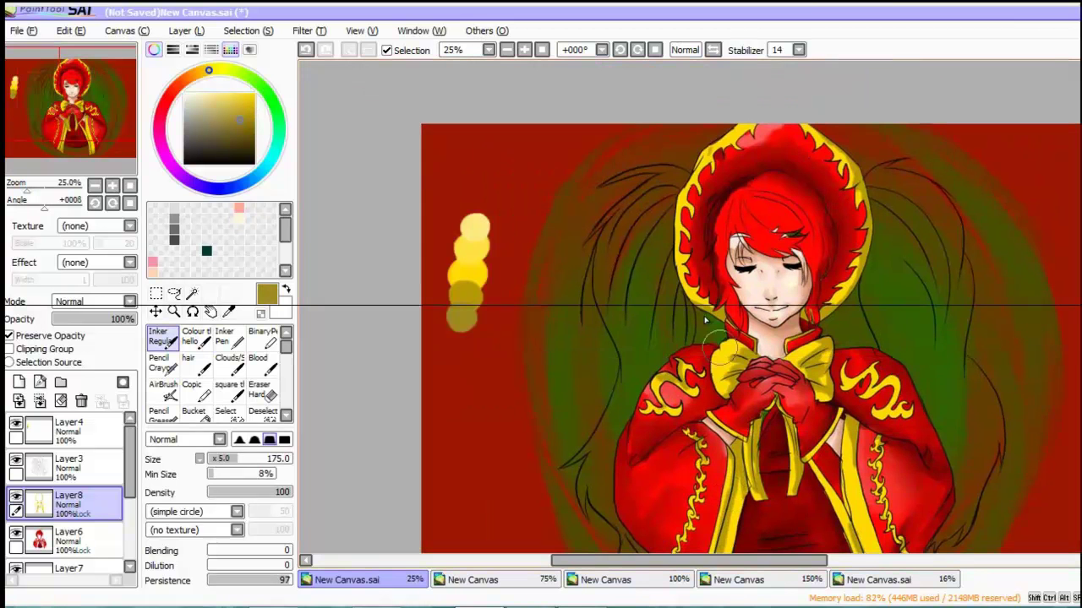
scroll(706, 313, down, 2)
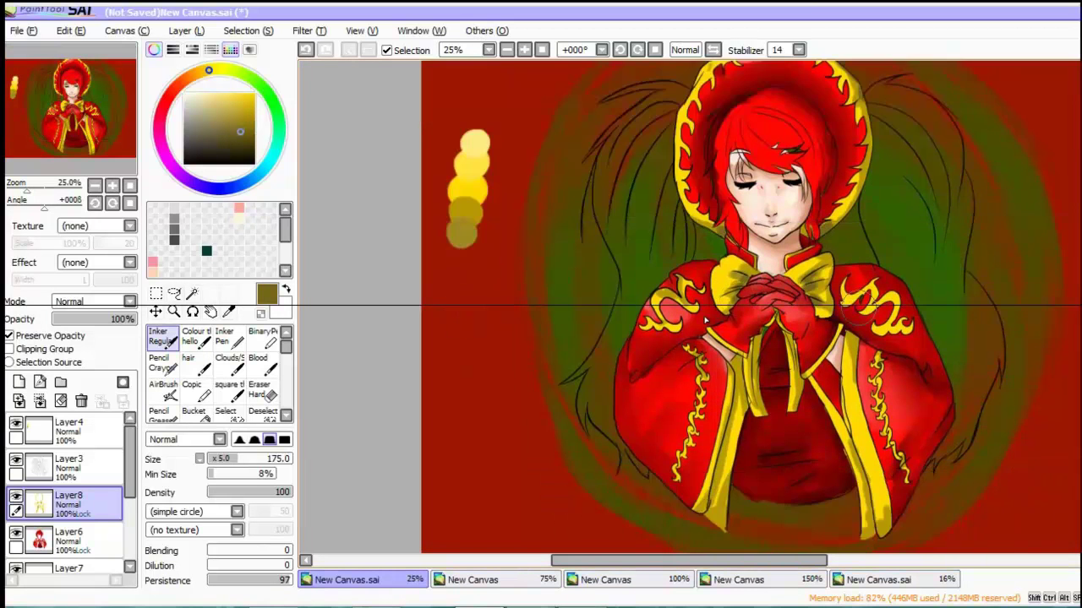
key(b)
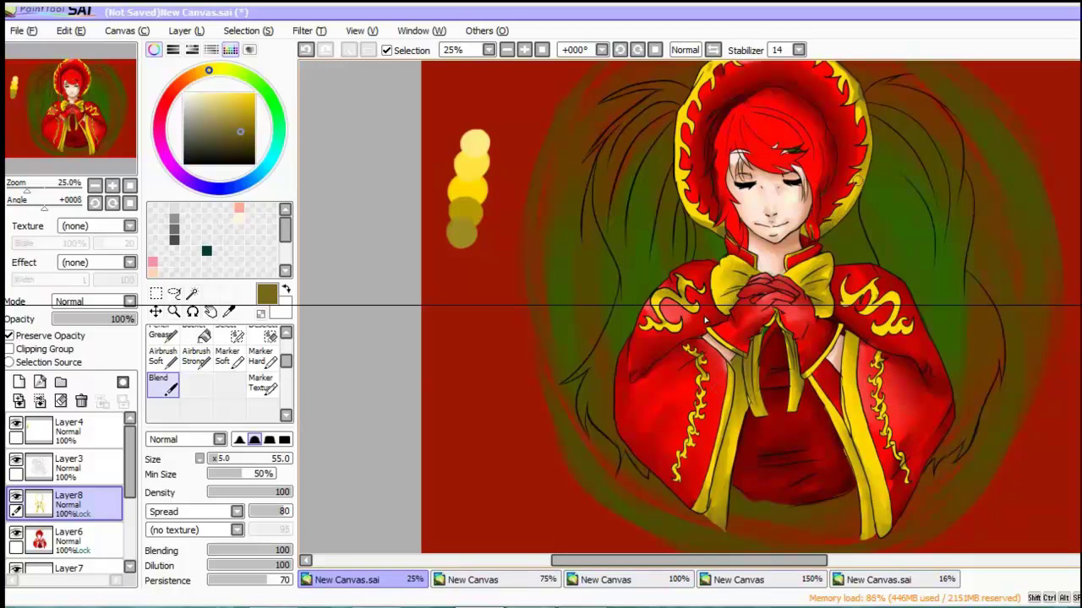
scroll(705, 319, up, 2)
Step: Paint pale yellow highlights on the glove cuffs, coat bands and other gold trim, and blend them
key(n)
scroll(705, 319, down, 4)
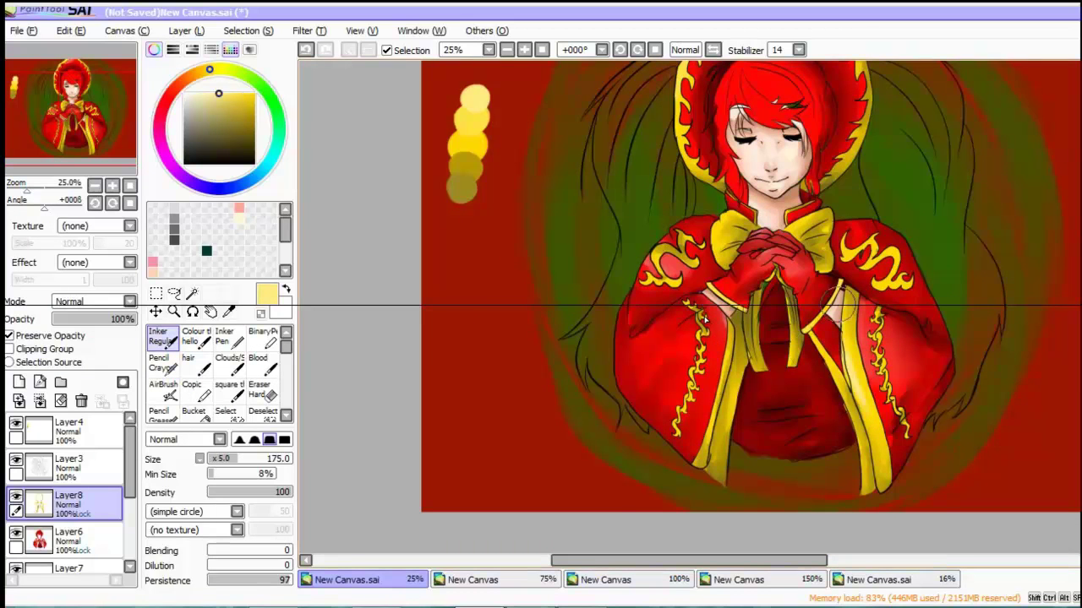
scroll(705, 319, up, 3)
key(n)
scroll(706, 320, down, 3)
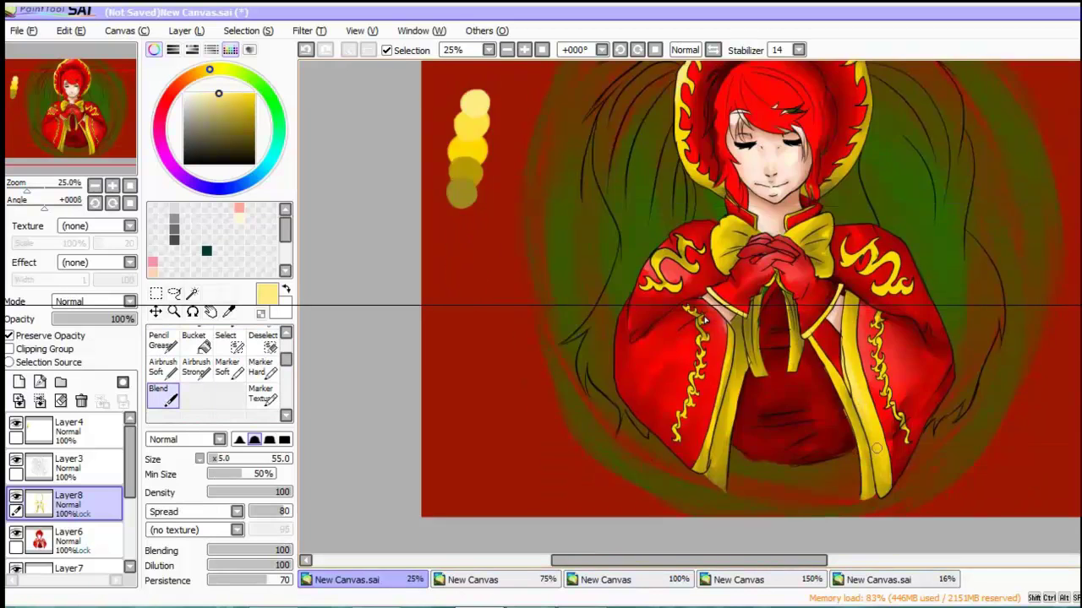
Step: Touch up the shoulder swirls in yellow on Layer8 and fill leftover green gaps in the clothing red on Layer6, using brush size 30
key(ctrl+plus)
key(n)
key(ctrl+plus)
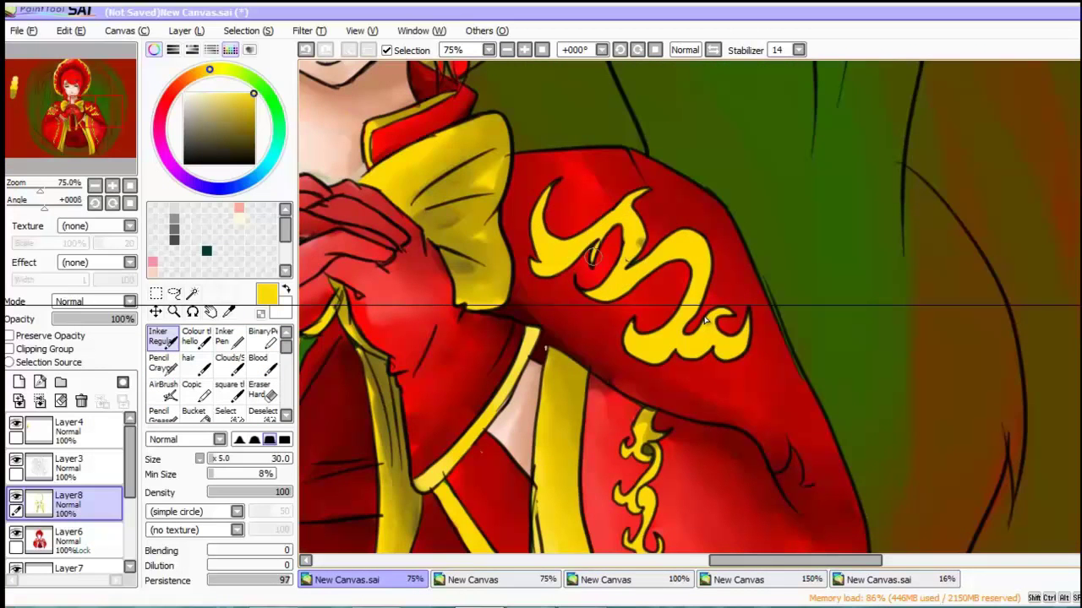
scroll(706, 320, down, 5)
alt+click(705, 321)
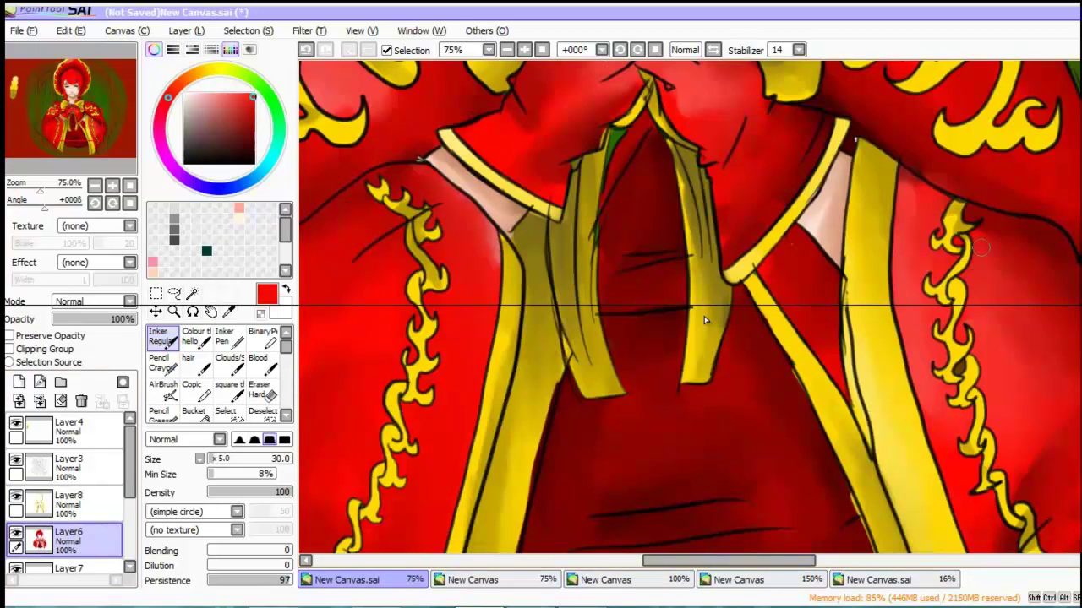
key(n)
key(ctrl+minus)
key(ctrl+minus)
scroll(705, 318, up, 4)
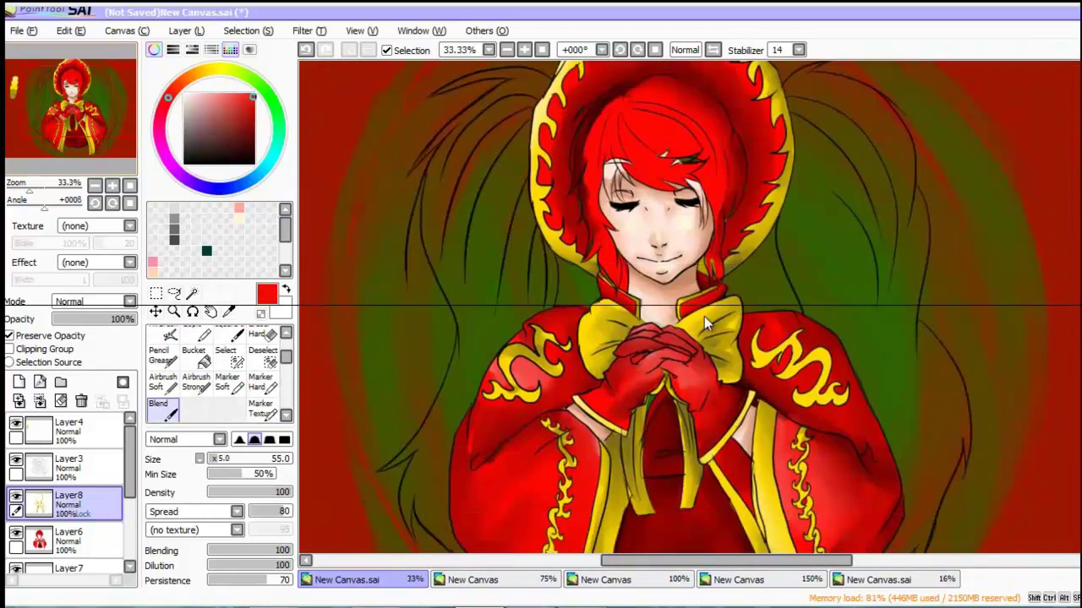
Step: Add a new layer above Layer8, clear the yellow swatches from Layer4, and place a turquoise-blue swatch there at brush size 140
key(ctrl+shift+n)
key(w)
ctrl+shift+click(705, 316)
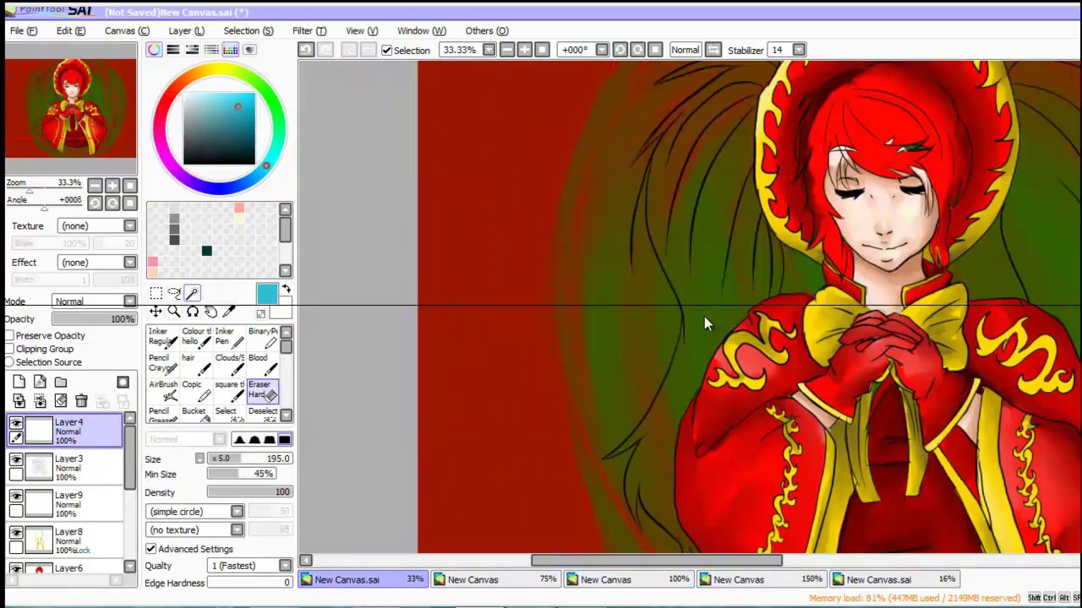
click(529, 273)
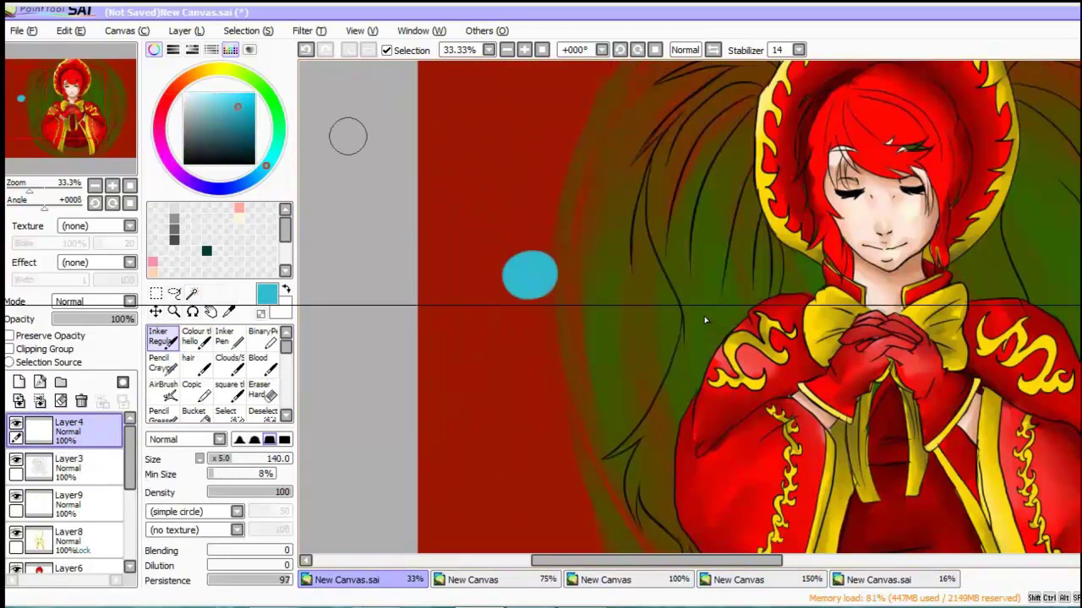
Step: Extend the blue swatches on Layer4 and start filling the fringe with turquoise on Layer9 at brush size 140
click(526, 306)
click(524, 338)
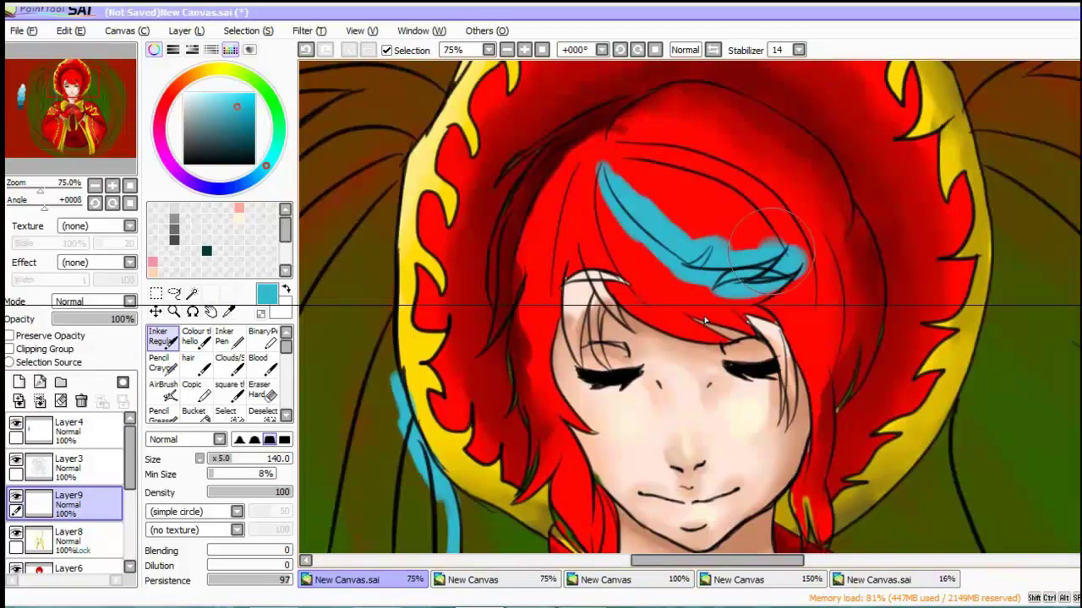
mouse_move(495, 300)
mouse_down()
mouse_move(540, 279)
mouse_move(592, 338)
mouse_move(629, 350)
mouse_move(672, 322)
mouse_move(786, 355)
mouse_move(811, 389)
mouse_move(761, 211)
mouse_up()
scroll(705, 319, down, 4)
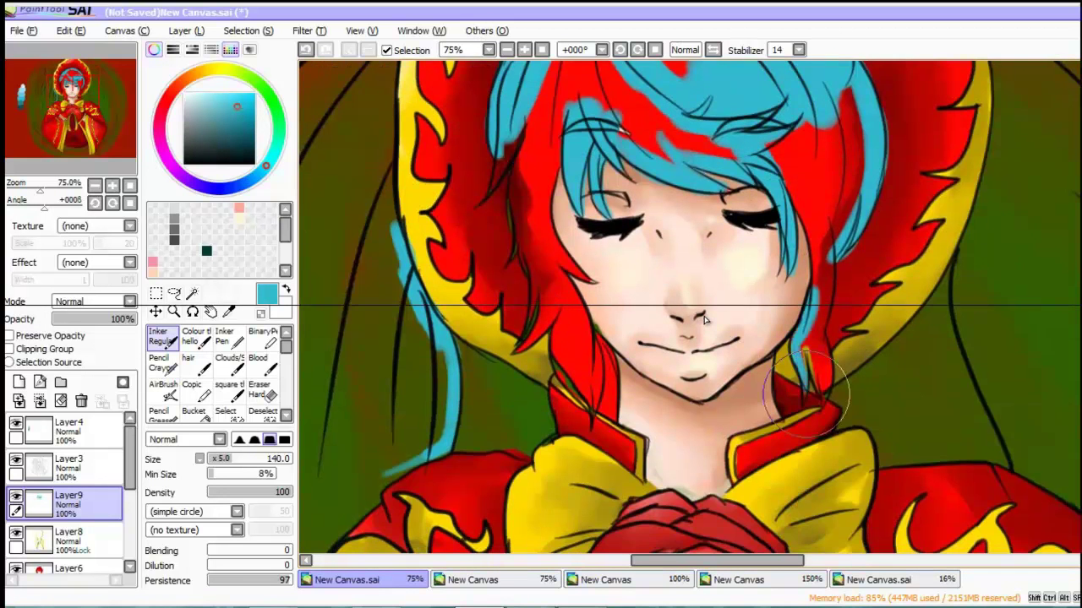
Step: Fill the rest of the hair on the head and beside the face with solid turquoise on Layer9
scroll(705, 319, up, 4)
key(e)
key(ctrl+plus)
key(ctrl+plus)
key(ctrl+minus)
key(n)
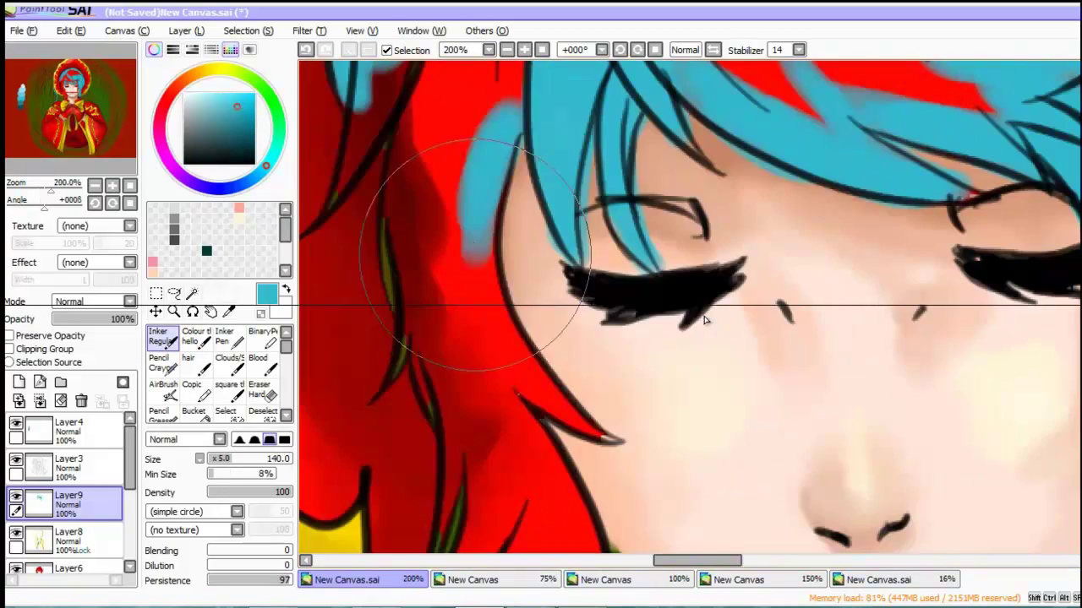
scroll(706, 319, down, 3)
mouse_move(659, 372)
mouse_down()
mouse_move(634, 473)
mouse_move(591, 304)
mouse_move(558, 270)
mouse_up()
key(ctrl+minus)
drag(575, 177, 659, 414)
scroll(706, 319, up, 3)
mouse_move(625, 279)
mouse_down()
mouse_move(811, 169)
mouse_move(904, 254)
mouse_move(591, 194)
mouse_up()
Step: Erase the turquoise overflow along the face and hood edges with the hard eraser at sizes 45, 25 and 10
key(e)
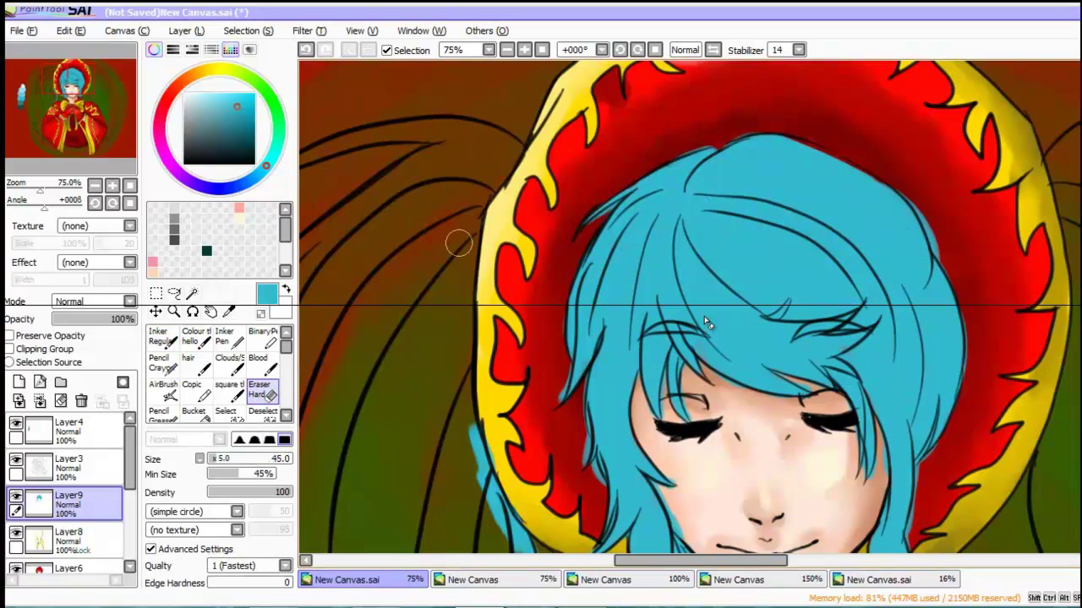
scroll(706, 322, down, 3)
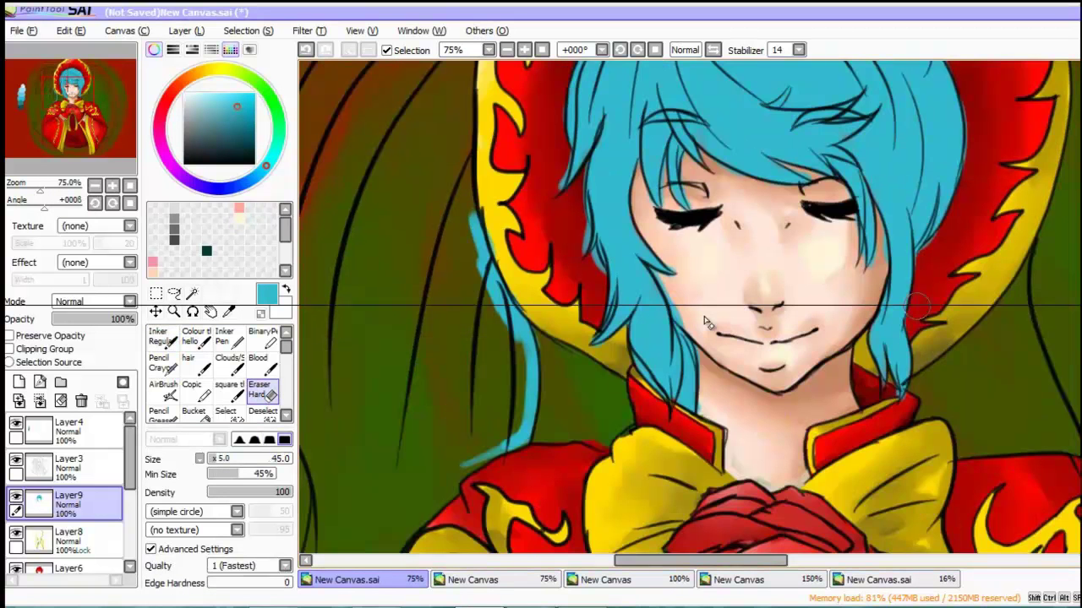
key(n)
scroll(707, 322, up, 2)
key(e)
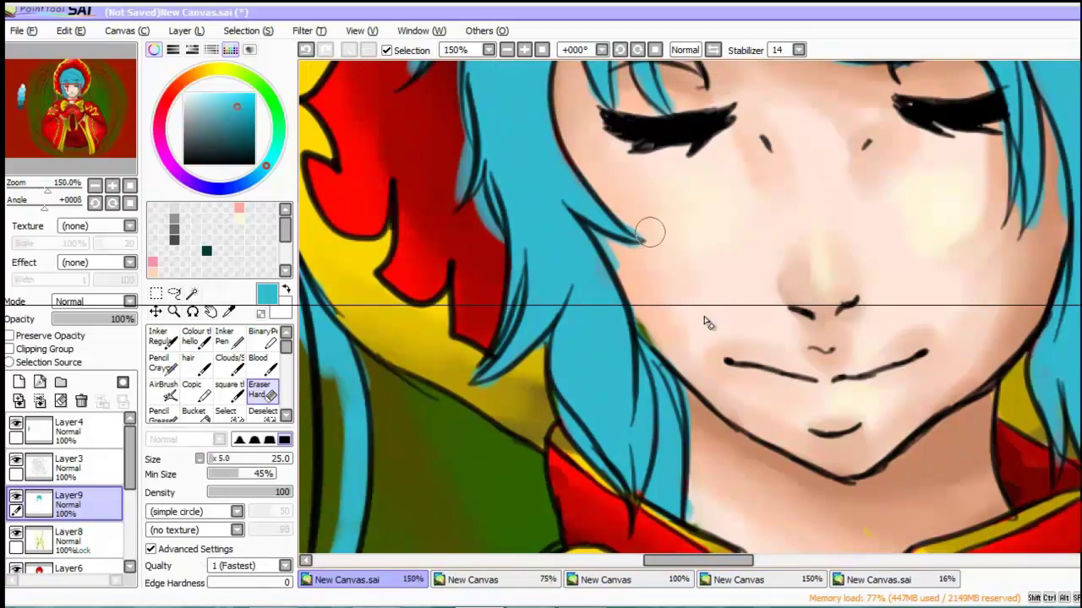
scroll(706, 322, up, 2)
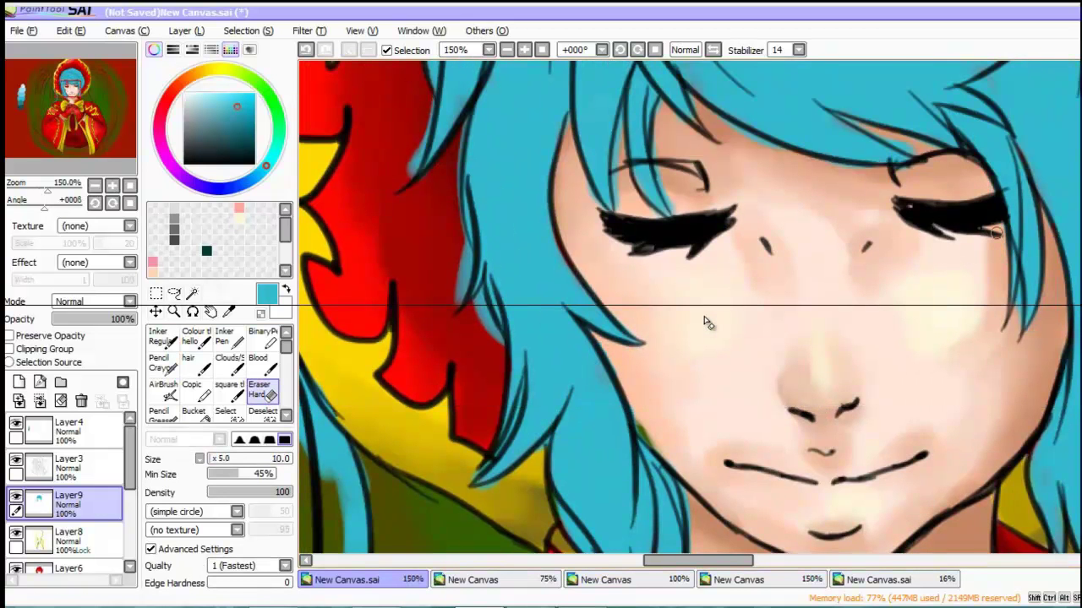
scroll(707, 322, up, 1)
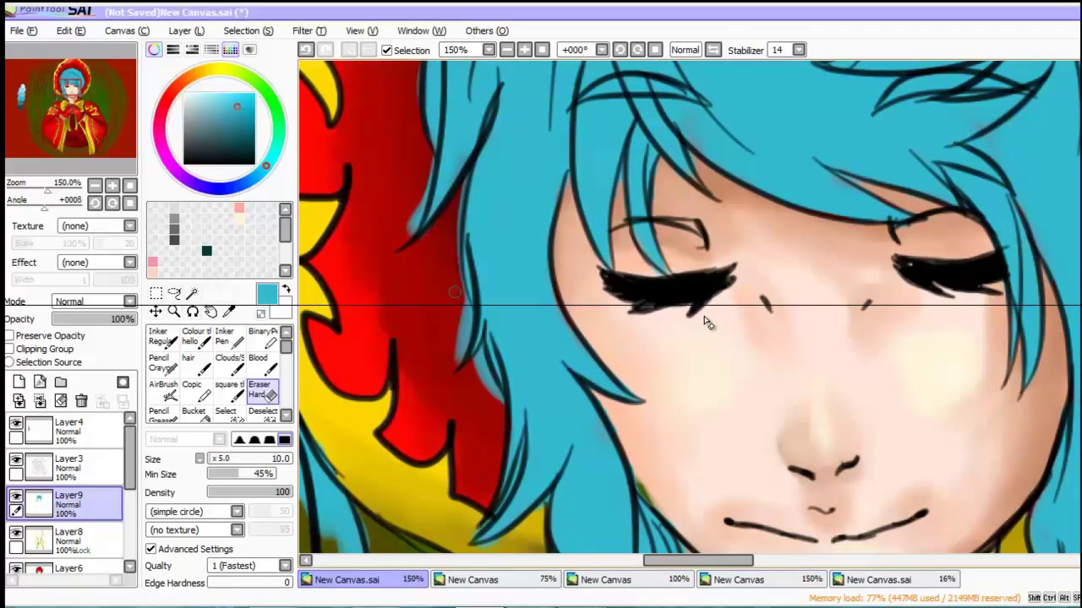
scroll(706, 322, up, 3)
scroll(706, 322, right, 5)
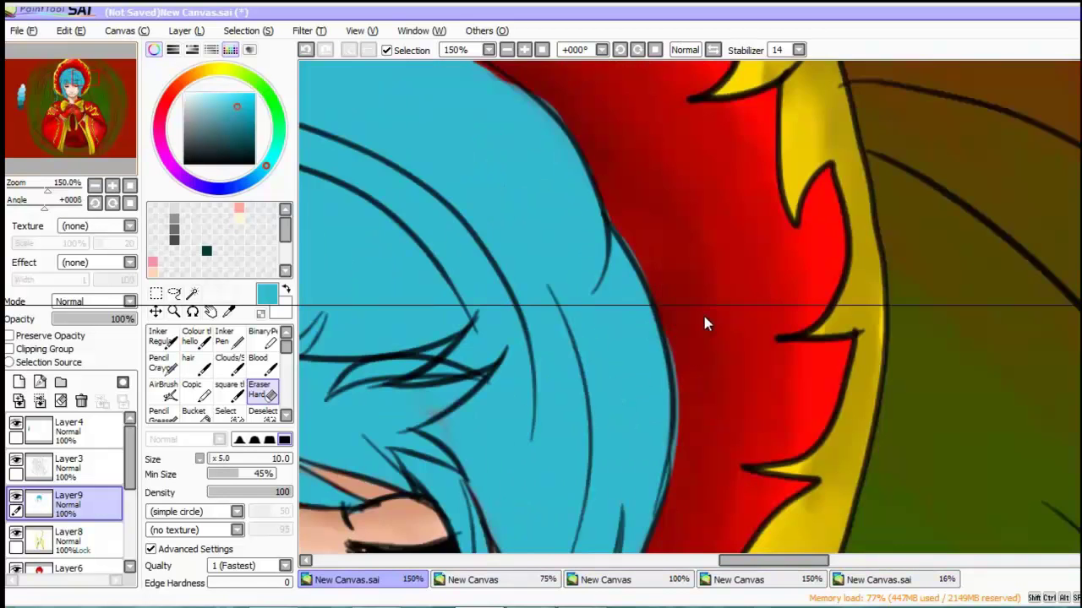
scroll(707, 322, down, 6)
key(ctrl+minus)
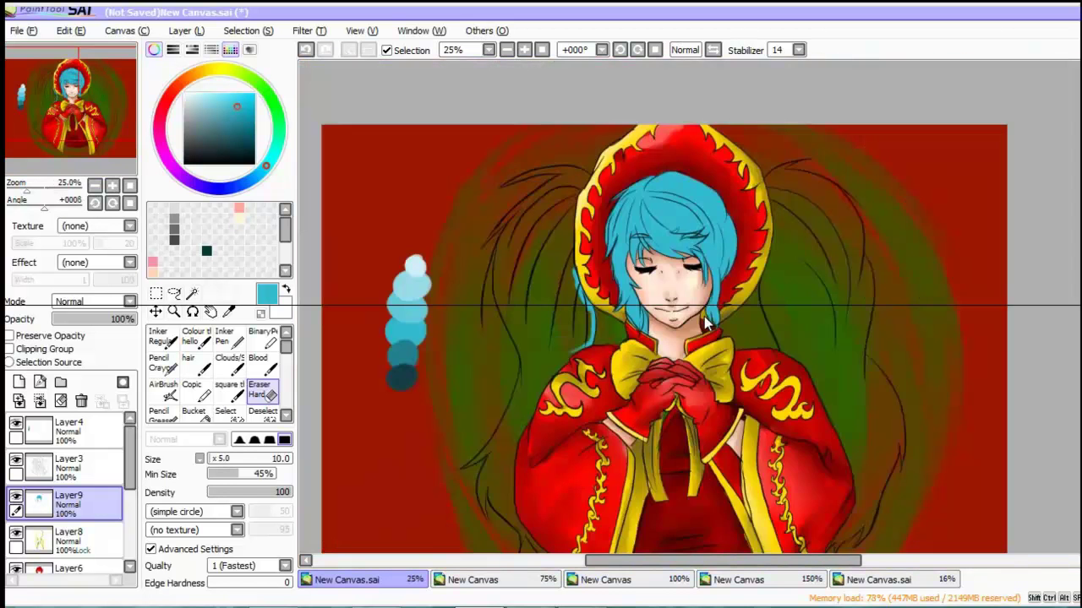
Step: Select the right pigtail from the line art on Layer3 and fill it turquoise on Layer9 at brush size 370
key(w)
key(b)
drag(811, 169, 853, 287)
key(ctrl+d)
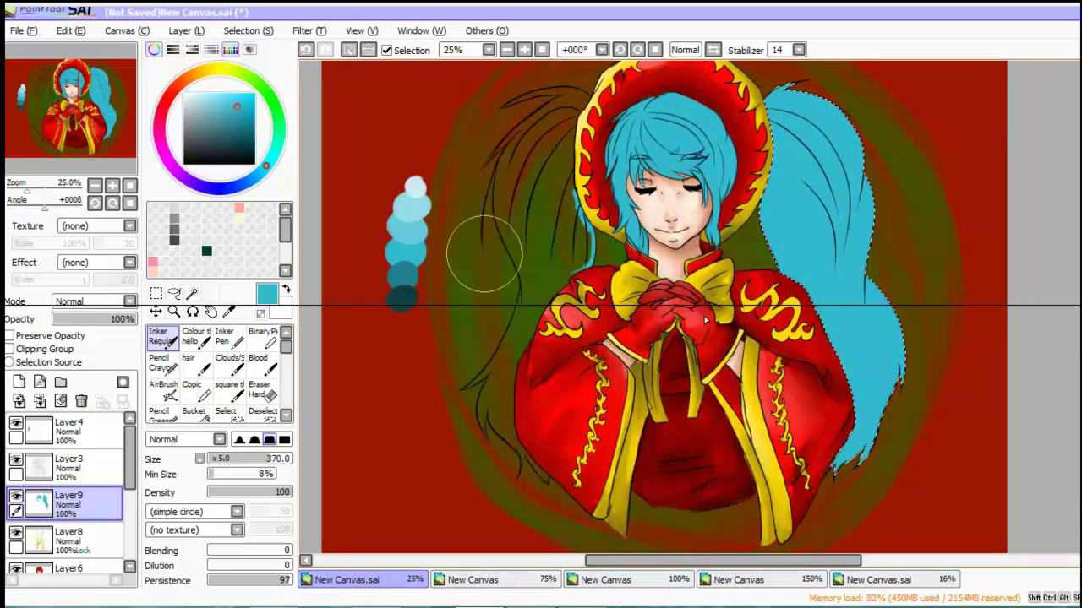
Step: Select the left pigtail from the line art on Layer3 and fill it turquoise on Layer9 at brush size 345
key(w)
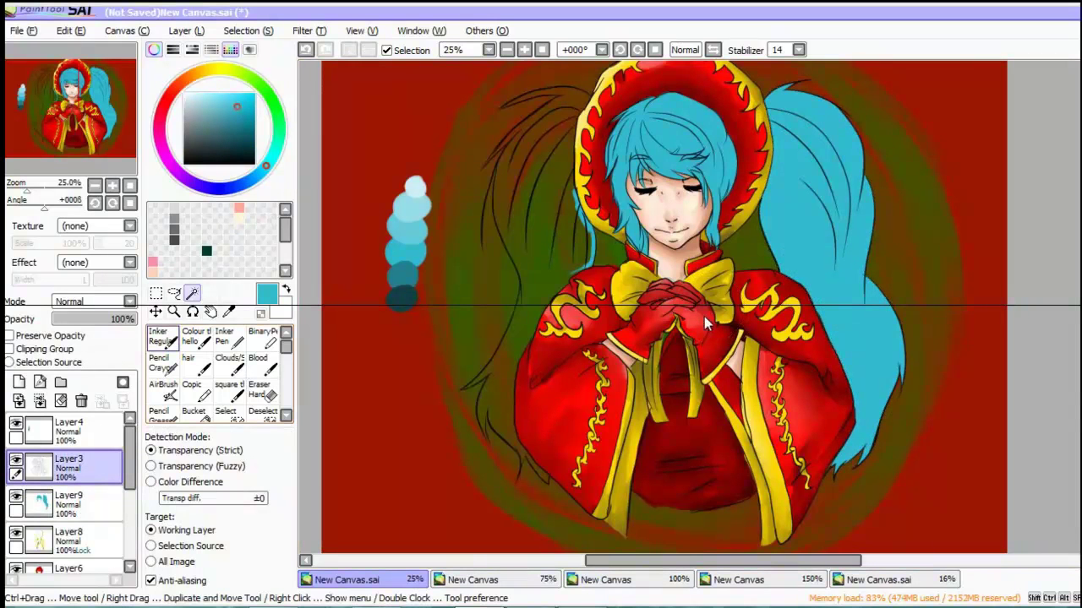
key(b)
key(w)
click(706, 322)
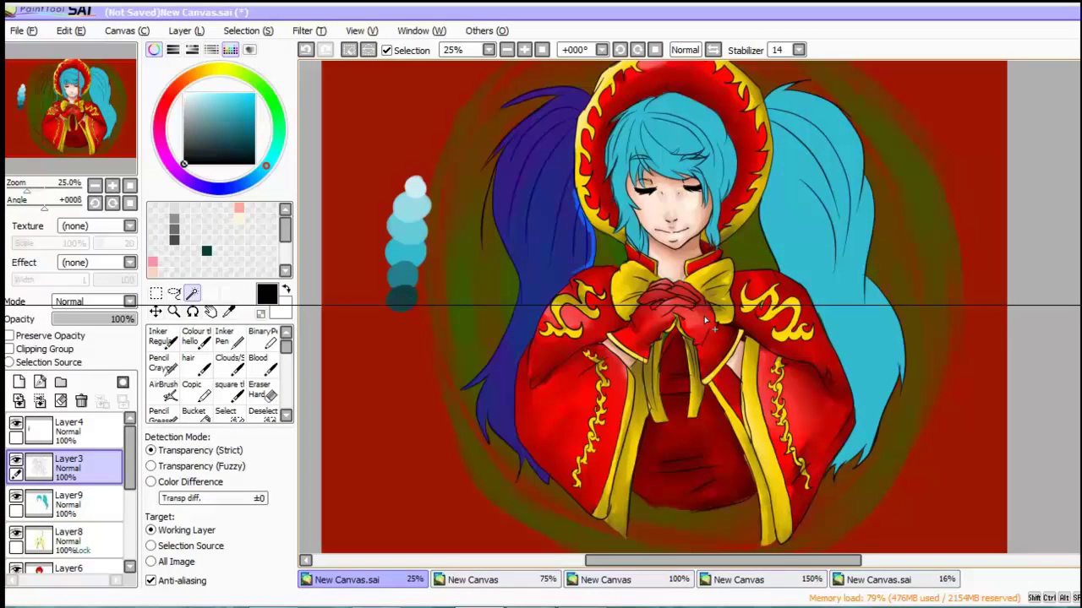
key(b)
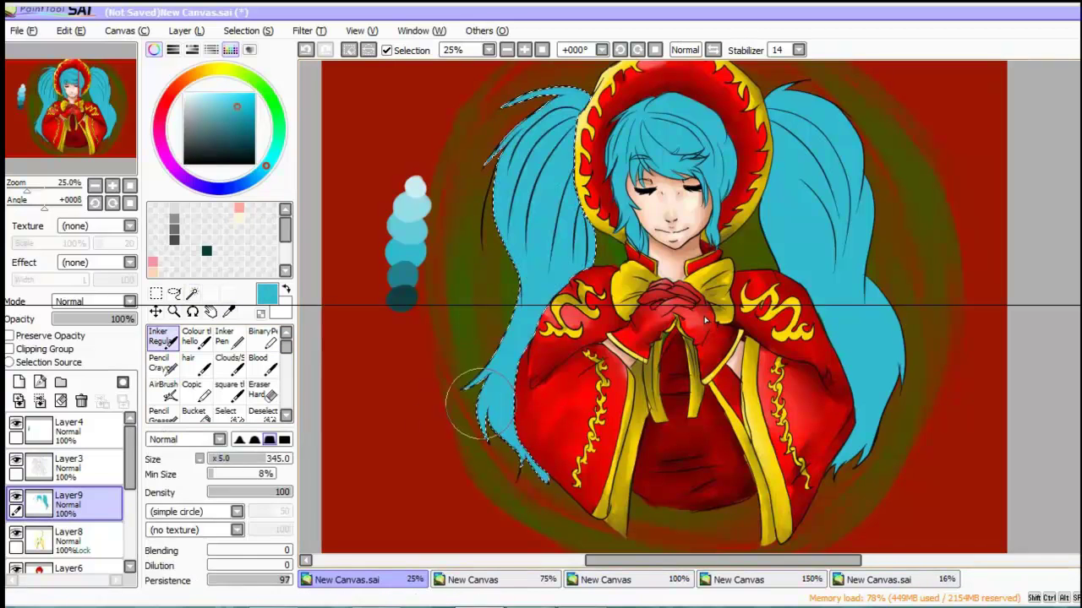
Step: Preserve Layer9's opacity and shade the left pigtail with medium-dark teal strands using the hair brush at size 115
key(alt)
click(187, 357)
click(10, 336)
key(ctrl+d)
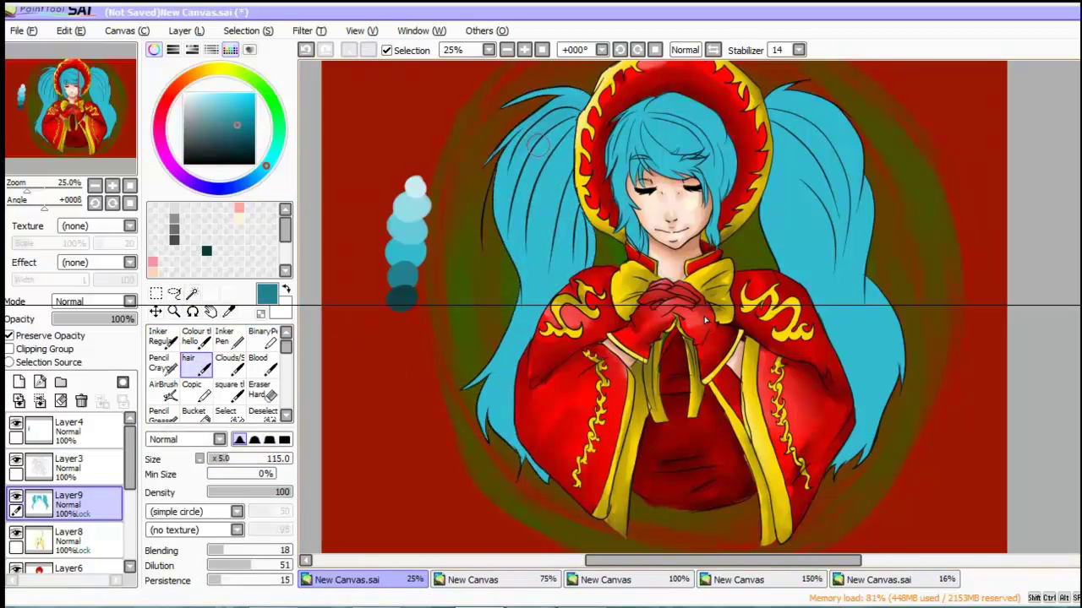
drag(507, 211, 485, 384)
drag(541, 224, 502, 473)
drag(532, 177, 528, 359)
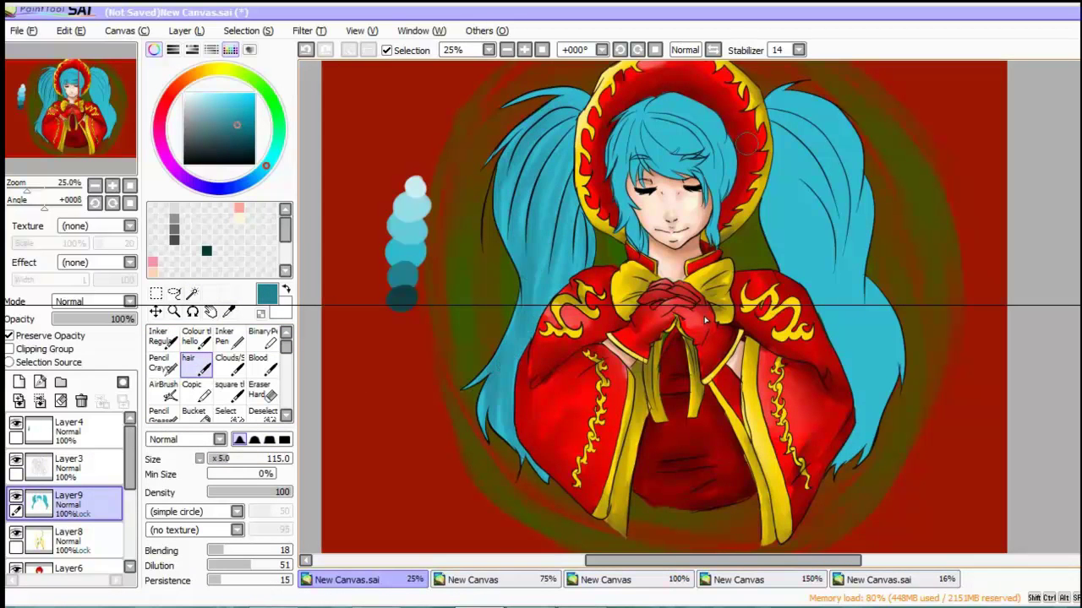
Step: Paint medium-dark teal shadow strands down the full length of the right pigtail
drag(807, 295, 824, 175)
mouse_move(790, 97)
mouse_down()
mouse_move(840, 300)
mouse_move(870, 127)
mouse_up()
drag(849, 287, 895, 460)
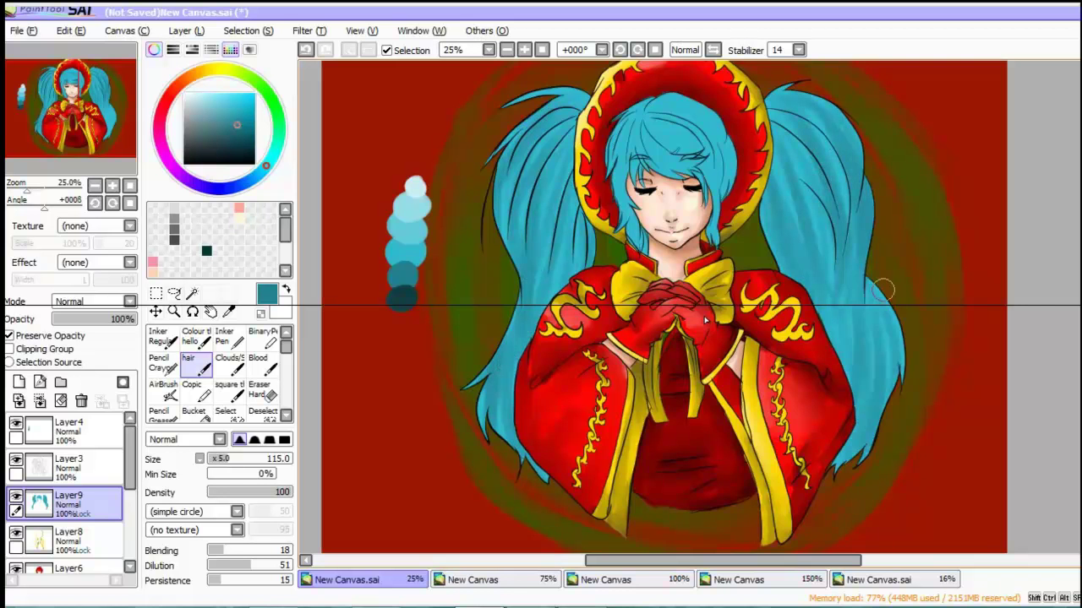
drag(899, 321, 896, 381)
key(ctrl+Tab)
key(ctrl+shift+Tab)
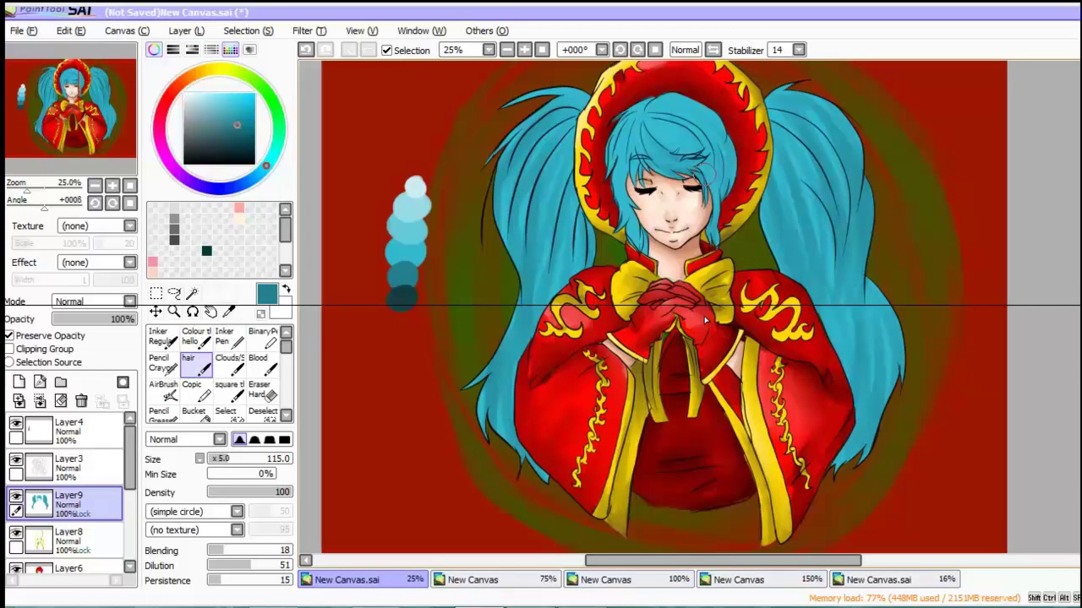
Step: Deepen the pigtail ends and shade the hair around the face with the same medium-dark teal
drag(870, 300, 839, 423)
drag(486, 385, 482, 427)
drag(507, 312, 511, 410)
drag(638, 148, 621, 253)
mouse_move(710, 118)
mouse_down()
mouse_move(694, 157)
mouse_move(714, 174)
mouse_up()
drag(714, 122, 694, 174)
Step: Pick the darkest teal and deepen the shadows in the fringe, crown and side locks
alt+click(693, 110)
mouse_move(688, 101)
mouse_down()
mouse_move(703, 122)
mouse_move(701, 190)
mouse_up()
drag(671, 156, 646, 173)
drag(726, 114, 685, 190)
drag(646, 211, 629, 253)
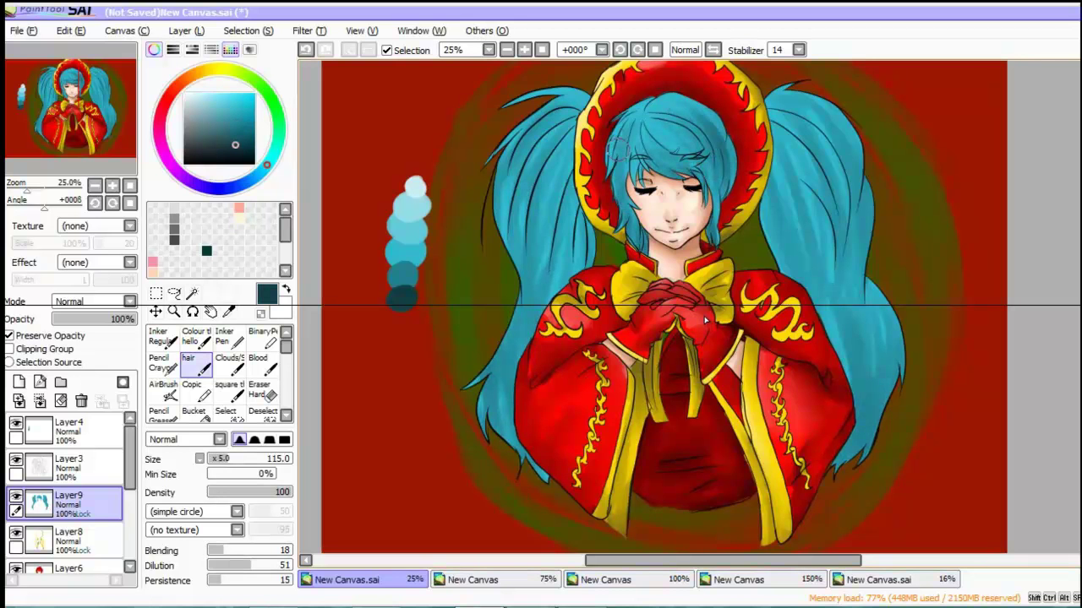
drag(643, 110, 608, 186)
Step: Add darkest-teal shadow strands to both pigtails from the hood down to the tips
drag(811, 114, 769, 292)
mouse_move(799, 94)
mouse_down()
mouse_move(862, 296)
mouse_move(853, 443)
mouse_up()
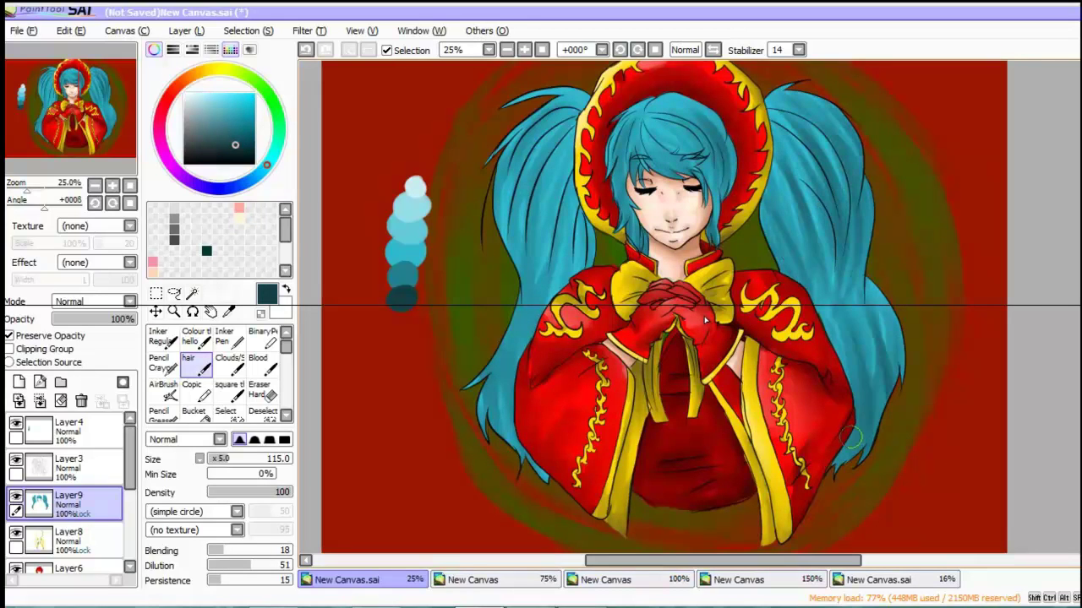
drag(879, 317, 840, 444)
drag(565, 106, 507, 245)
drag(596, 232, 558, 291)
drag(541, 169, 499, 431)
drag(581, 92, 502, 198)
drag(528, 177, 519, 262)
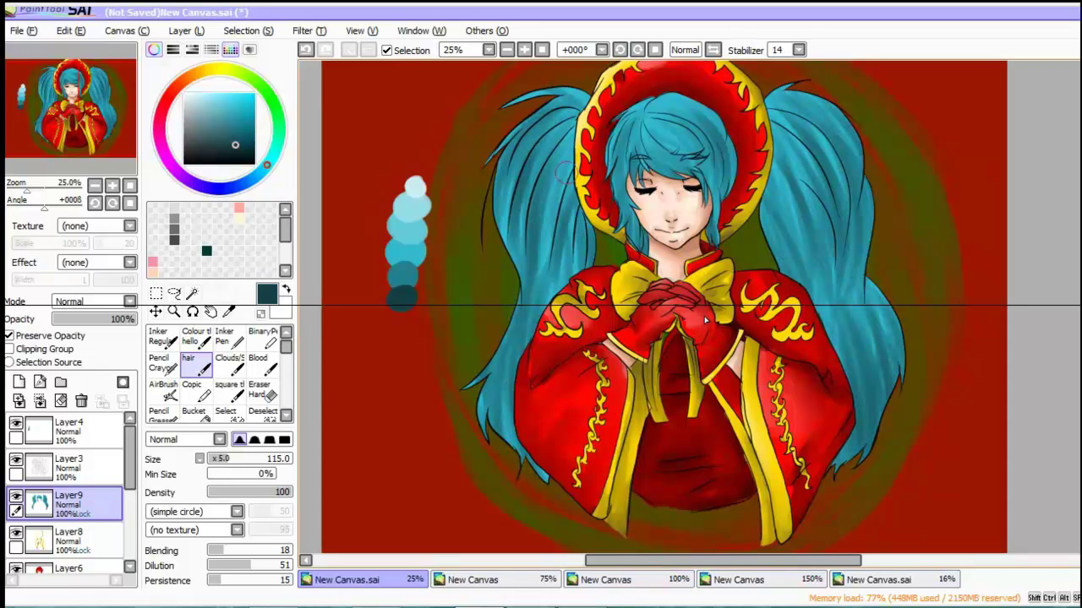
Step: Pick a light blue and paint highlight strands along both pigtails with the hair brush
alt+click(536, 139)
mouse_move(549, 110)
mouse_down()
mouse_move(520, 236)
mouse_move(503, 224)
mouse_up()
drag(558, 157, 499, 423)
drag(833, 135, 794, 254)
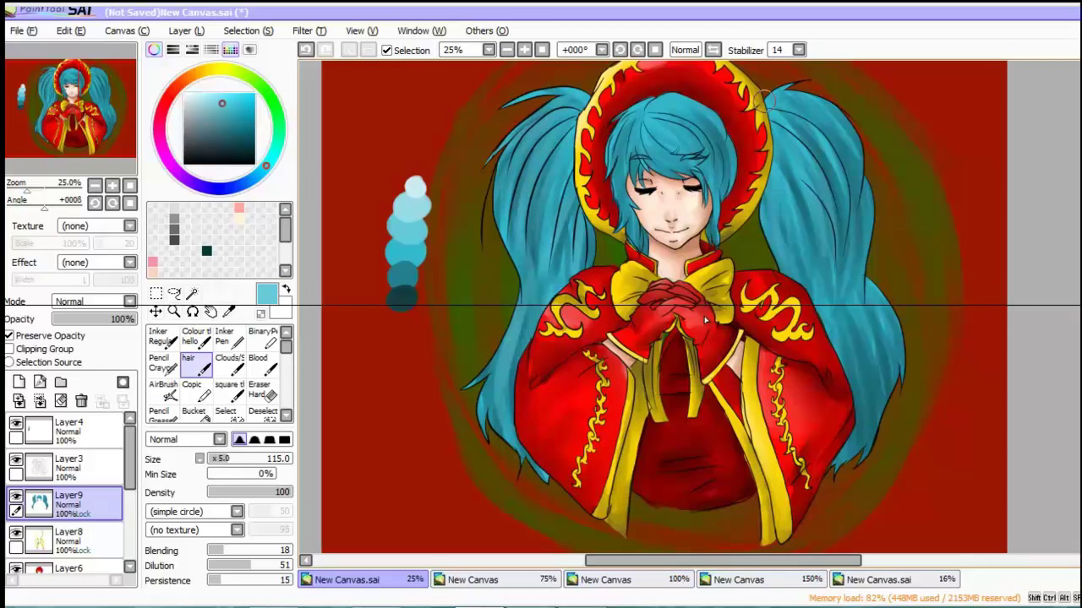
key(alt)
drag(592, 186, 558, 275)
drag(833, 89, 777, 131)
drag(841, 110, 786, 237)
mouse_move(807, 181)
mouse_down()
mouse_move(769, 279)
mouse_move(794, 262)
mouse_up()
drag(896, 309, 845, 414)
Step: Paint light blue highlight strands on the crown, fringe and side hair under the hood
drag(714, 98, 670, 157)
drag(725, 117, 699, 186)
drag(638, 124, 621, 161)
Step: Pick the palest blue and brush bright highlights onto both pigtails and the side hair
alt+click(507, 150)
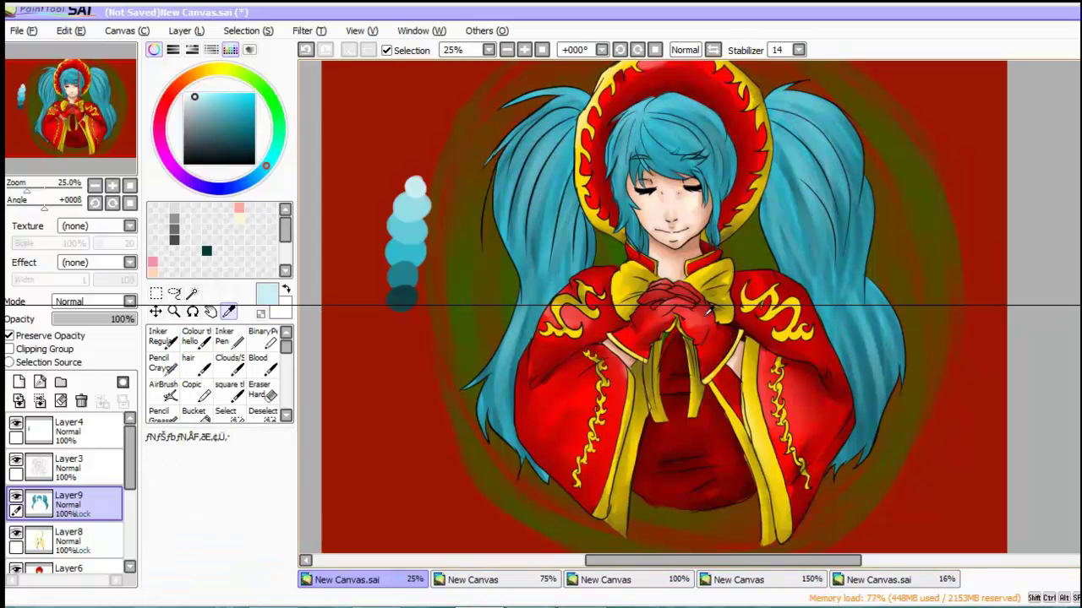
drag(562, 135, 545, 249)
drag(550, 120, 507, 201)
drag(811, 98, 773, 161)
drag(807, 135, 782, 275)
drag(870, 312, 832, 443)
drag(642, 125, 617, 222)
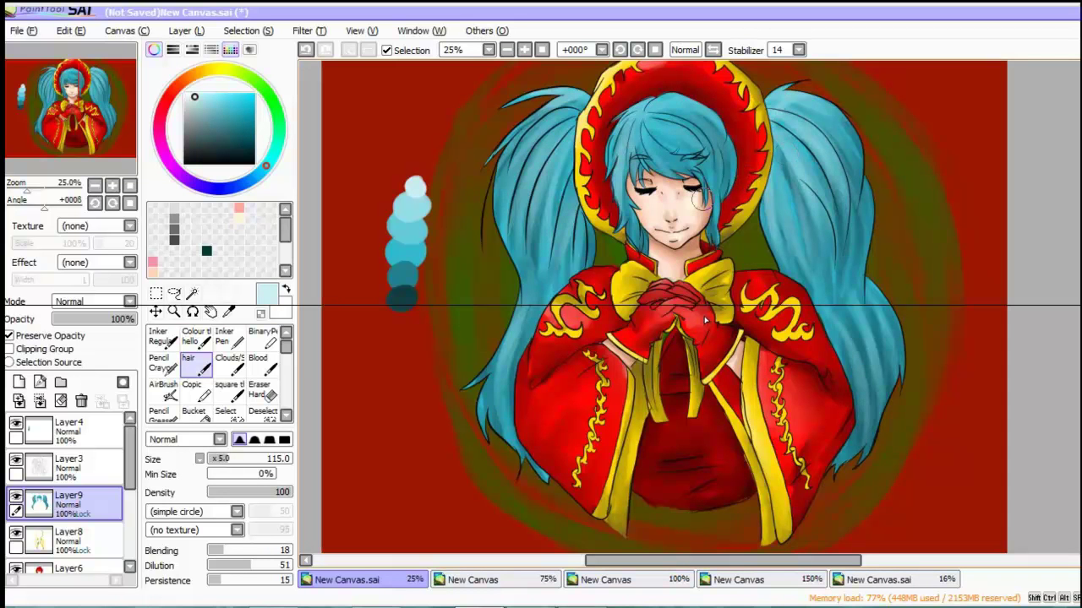
Step: Pick an olive yellow and tint the fringe tips, side locks and lower right pigtail with it
alt+click(703, 199)
alt+click(879, 456)
drag(629, 178, 615, 237)
mouse_move(688, 164)
mouse_down()
mouse_move(624, 230)
mouse_move(643, 254)
mouse_up()
mouse_move(875, 312)
mouse_down()
mouse_move(836, 469)
mouse_move(845, 452)
mouse_up()
drag(891, 340, 879, 395)
Step: Tint the lower strands and tips of the left pigtail with the olive yellow
drag(500, 384, 480, 438)
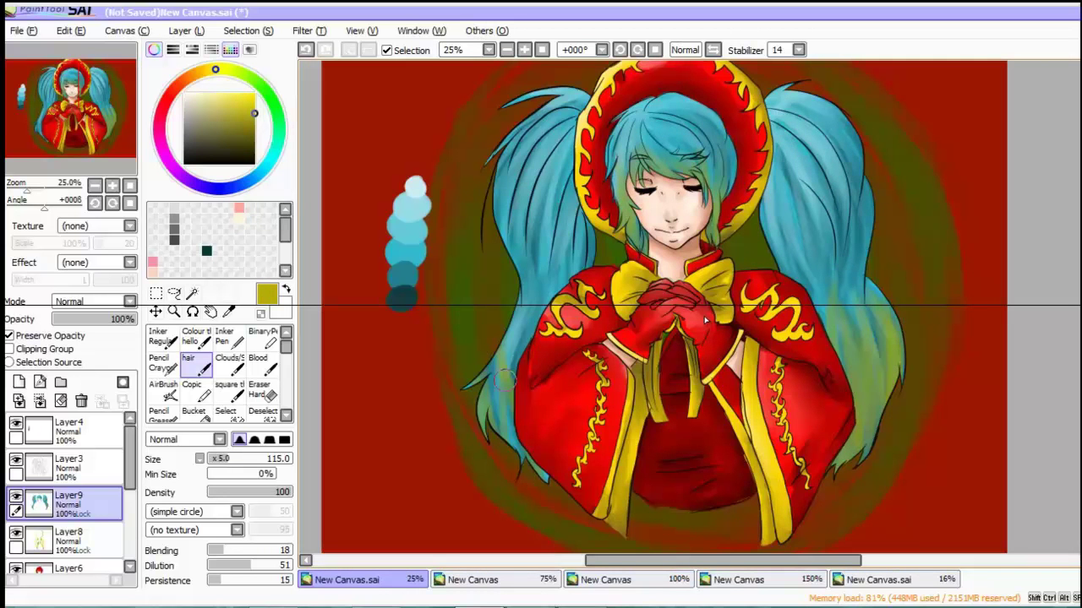
drag(533, 325, 485, 461)
drag(504, 410, 549, 486)
drag(584, 245, 583, 271)
Step: Clear the blue swatches from Layer4 and switch to the Inker Pen
click(39, 431)
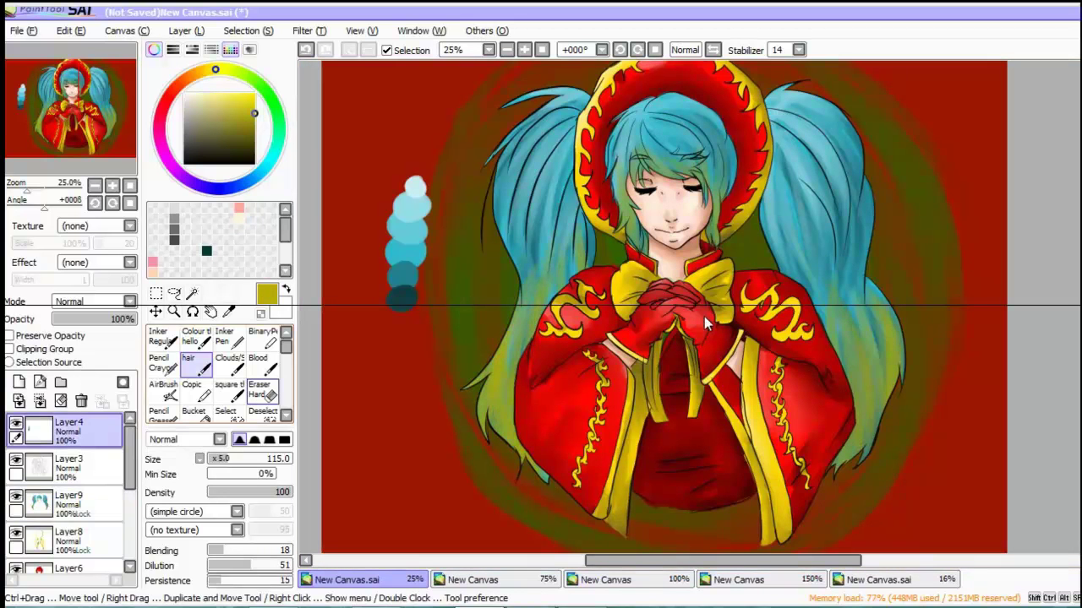
key(Delete)
click(224, 336)
scroll(708, 312, up, 3)
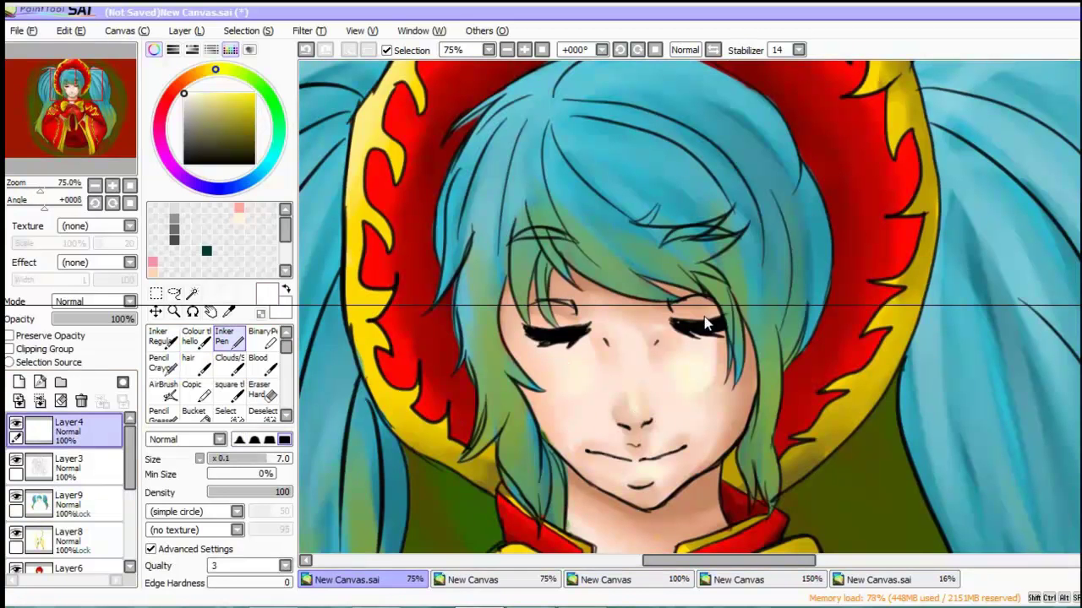
Step: Paint the lips dark red on Layer5 at brush size 50 and smooth them with the Blend brush at size 30
click(160, 336)
scroll(68, 490, down, 2)
click(68, 520)
scroll(68, 490, down, 1)
click(40, 401)
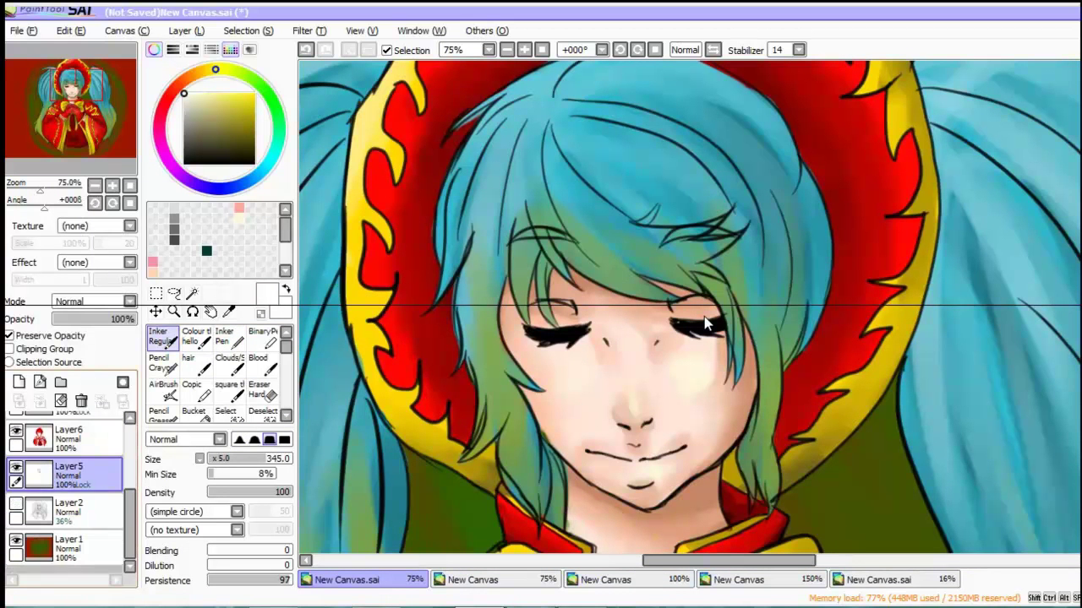
click(167, 99)
click(254, 127)
click(218, 458)
drag(591, 456, 676, 458)
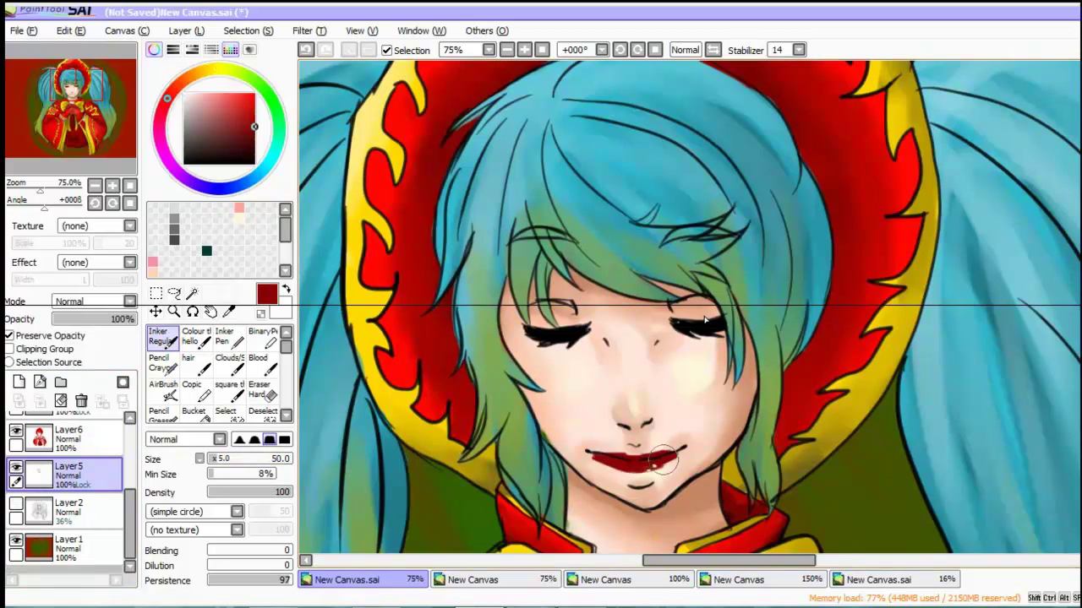
key(b)
mouse_move(591, 456)
mouse_down()
mouse_move(676, 460)
mouse_move(591, 460)
mouse_move(676, 461)
mouse_move(592, 461)
mouse_move(642, 473)
mouse_move(685, 461)
mouse_up()
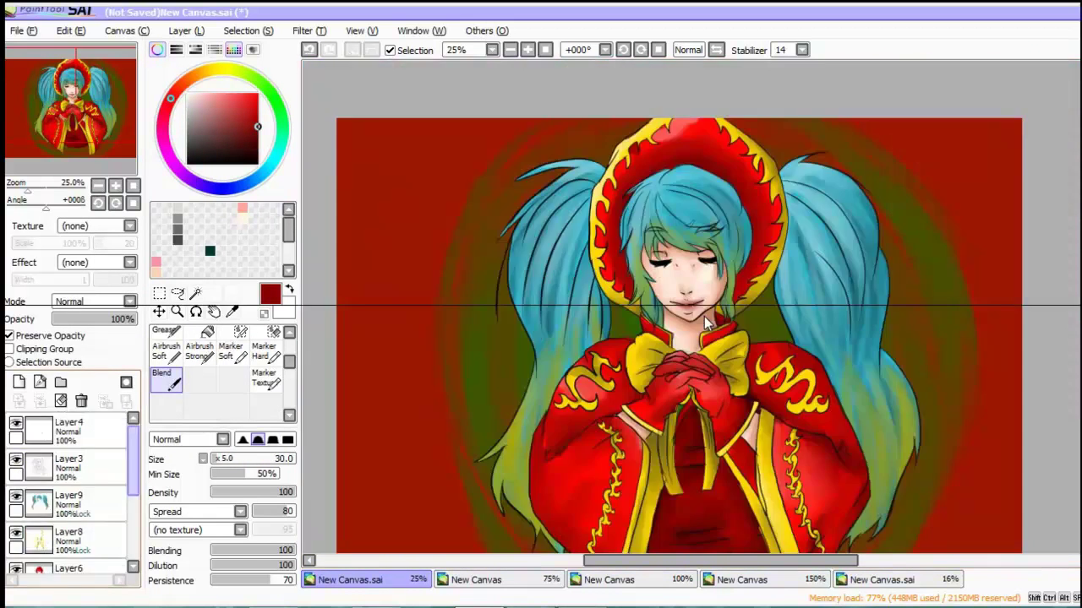